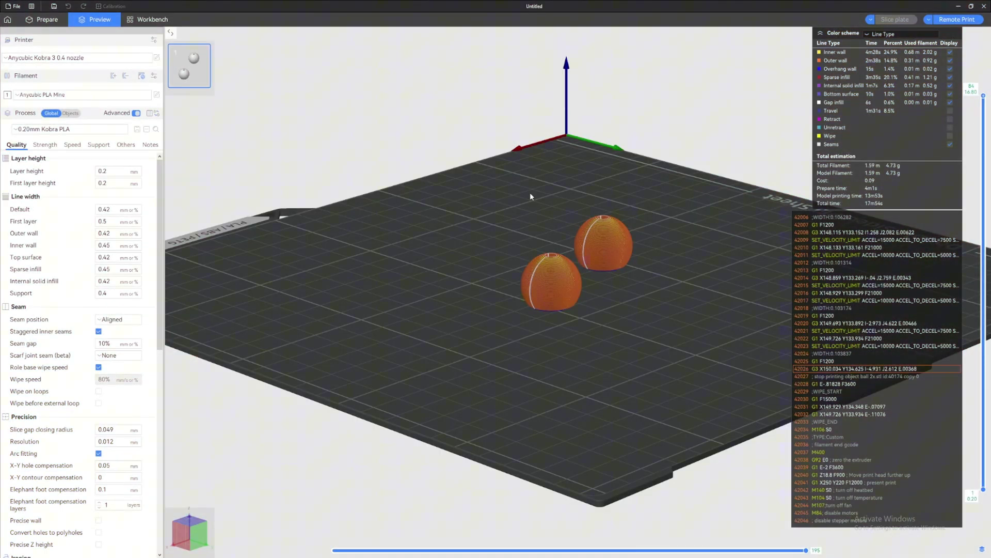
drag(699, 429, 433, 248)
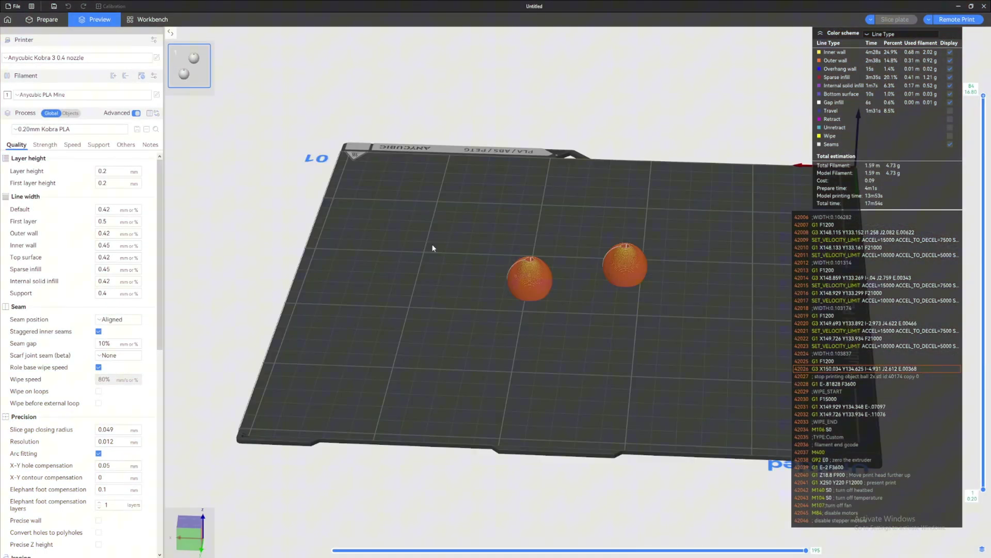
drag(550, 286, 482, 308)
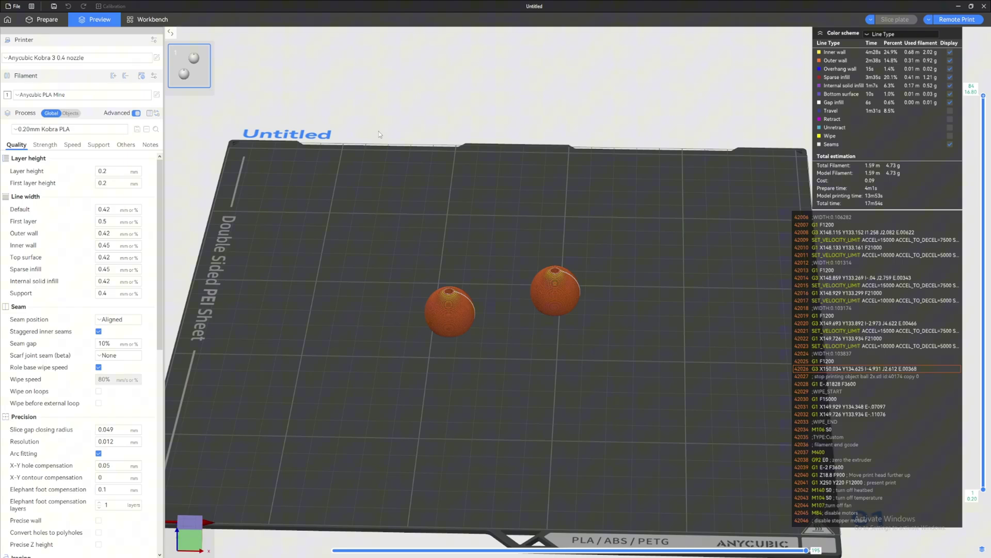
Return to Prepare, select the left ball, and add a second Anycubic PLA Mine filament.
click(42, 22)
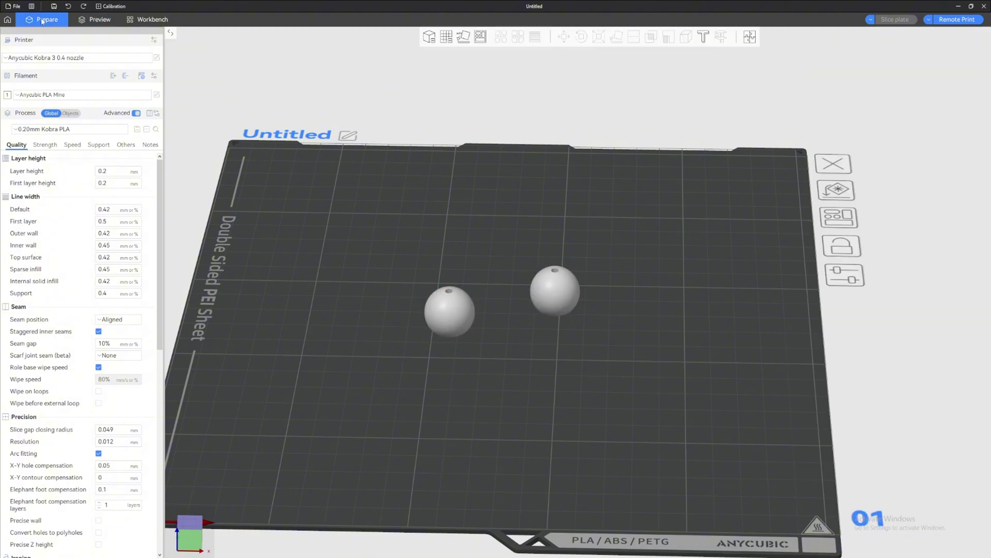
click(455, 326)
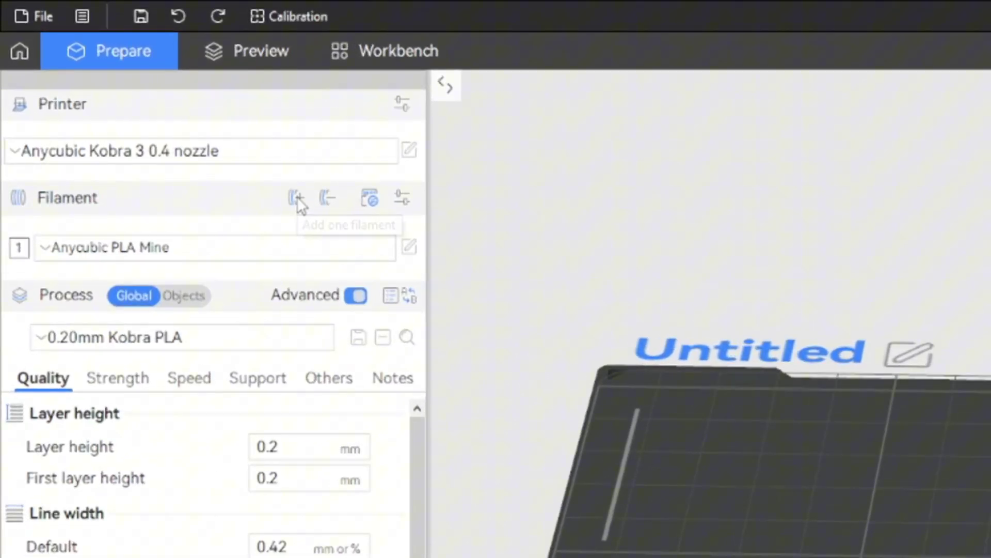
click(297, 198)
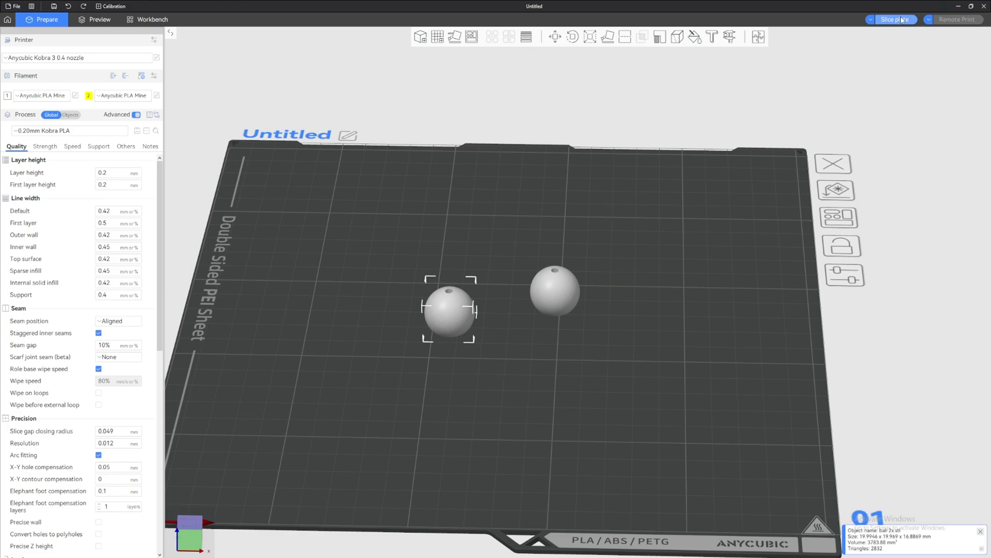
Slice the plate and colour the preview by filament, viewed from a lower side angle.
click(898, 19)
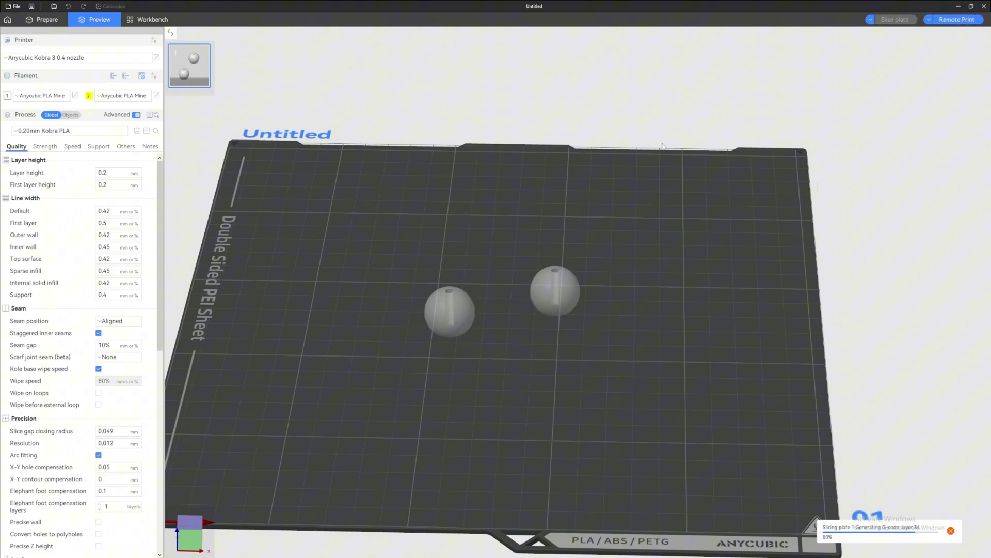
scroll(520, 240, up, 2)
click(879, 35)
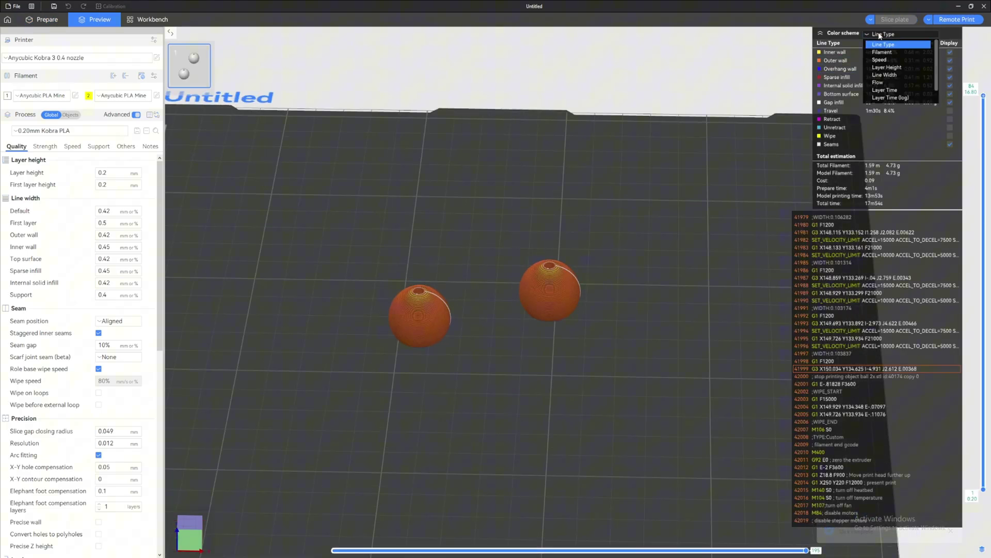
click(885, 50)
drag(511, 281, 543, 271)
Go back to the Prepare view with the right ball selected.
key(Tab)
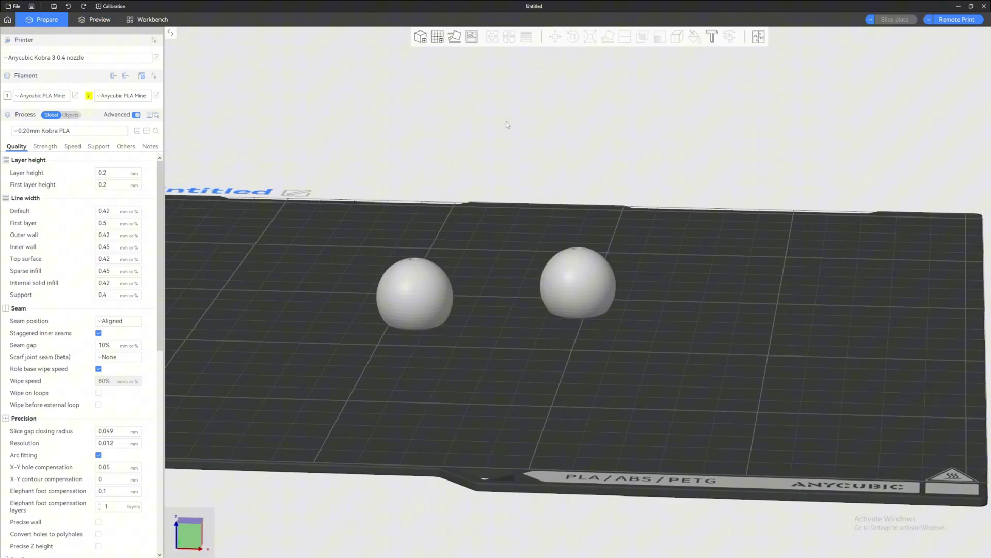
click(566, 263)
scroll(566, 264, up, 3)
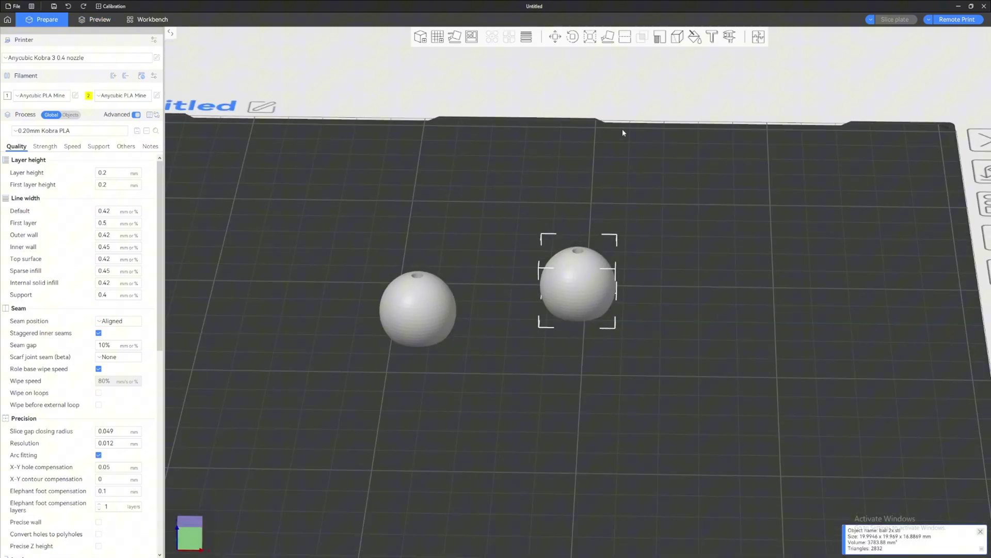
Fill-paint the whole right ball with filament 2 at smart fill angle 90, then re-slice.
click(695, 37)
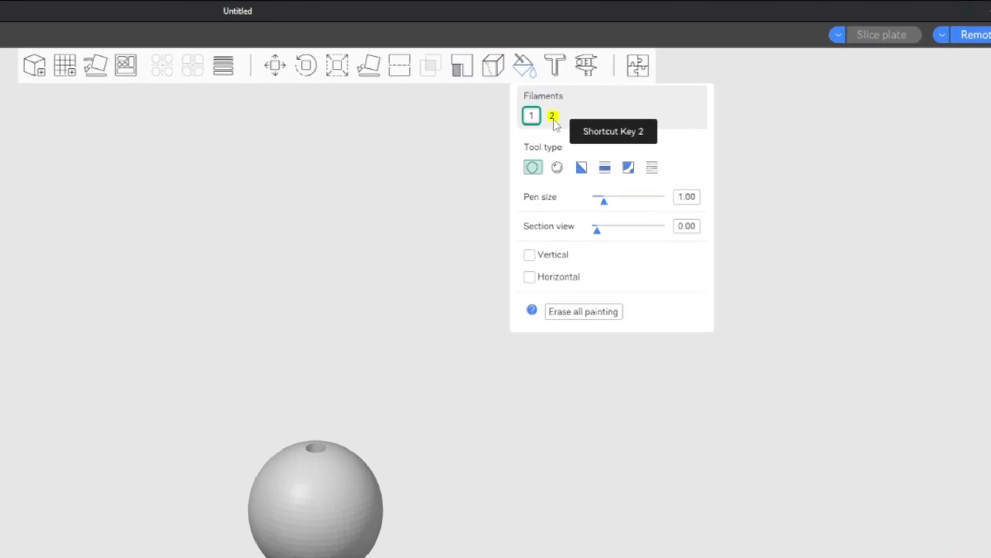
click(552, 118)
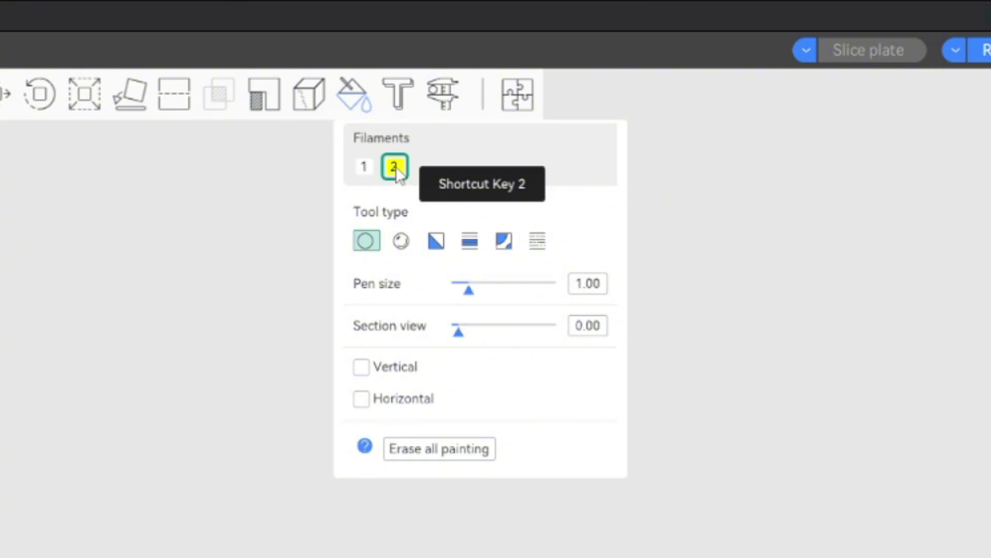
click(504, 242)
drag(754, 124, 819, 128)
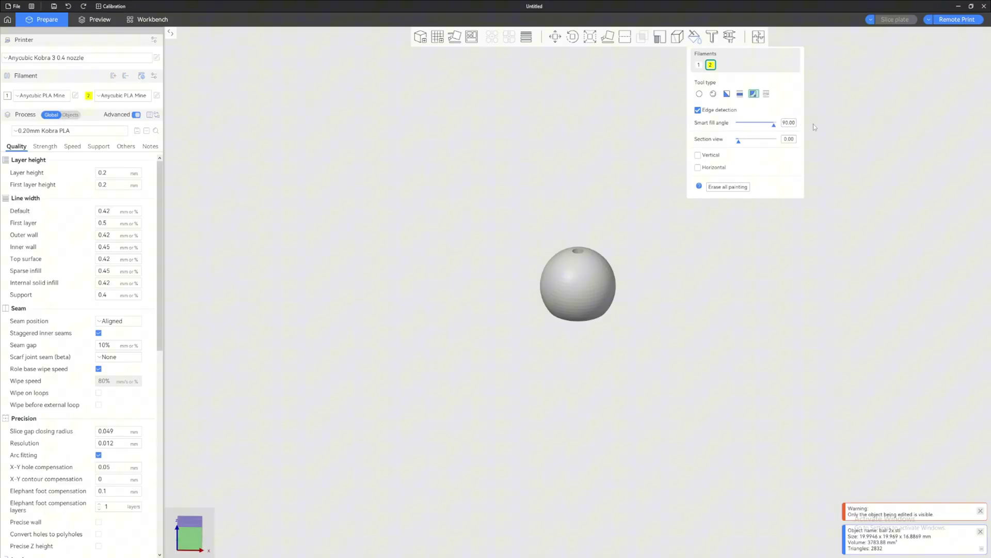
key(0)
scroll(615, 227, up, 3)
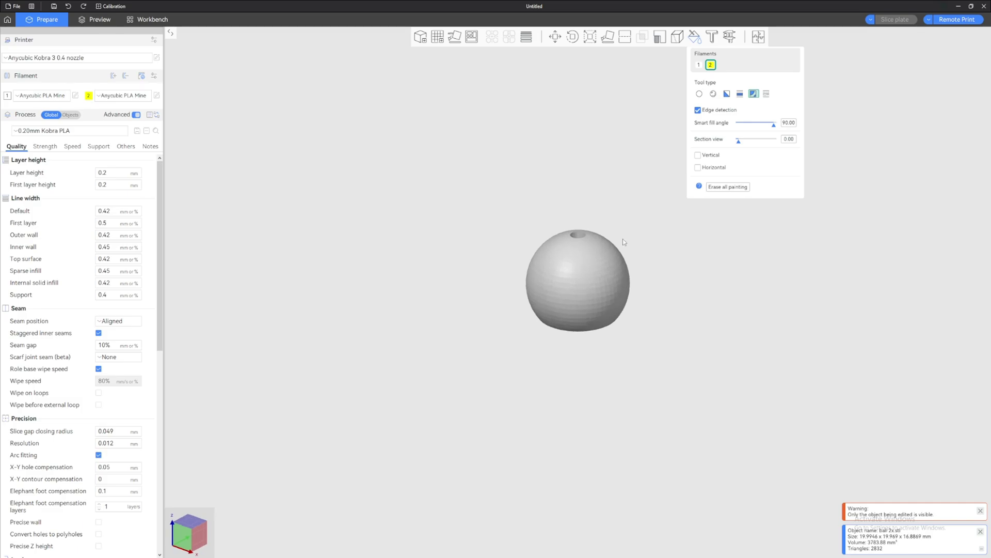
click(606, 271)
mouse_move(633, 191)
mouse_down()
mouse_move(630, 142)
mouse_move(631, 202)
mouse_move(622, 191)
mouse_up()
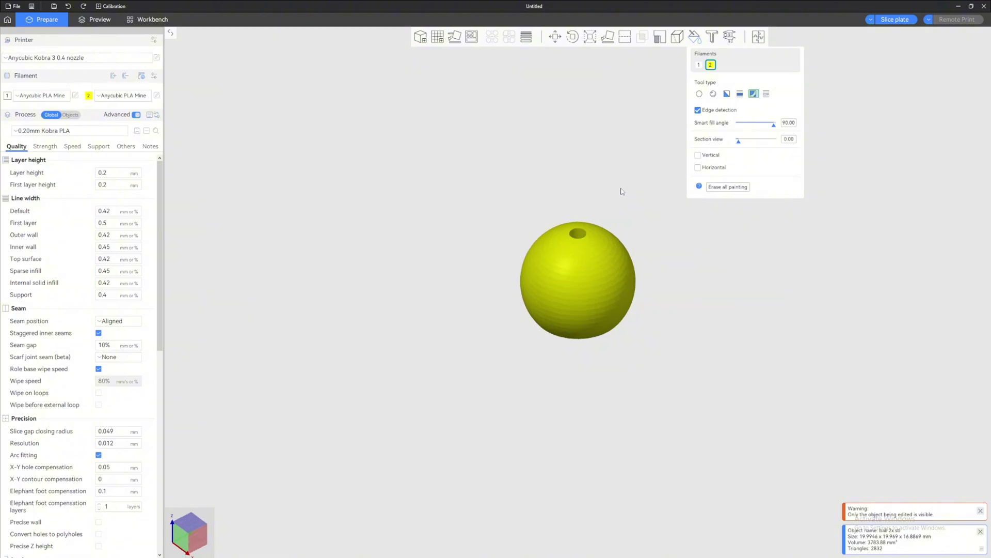
click(898, 20)
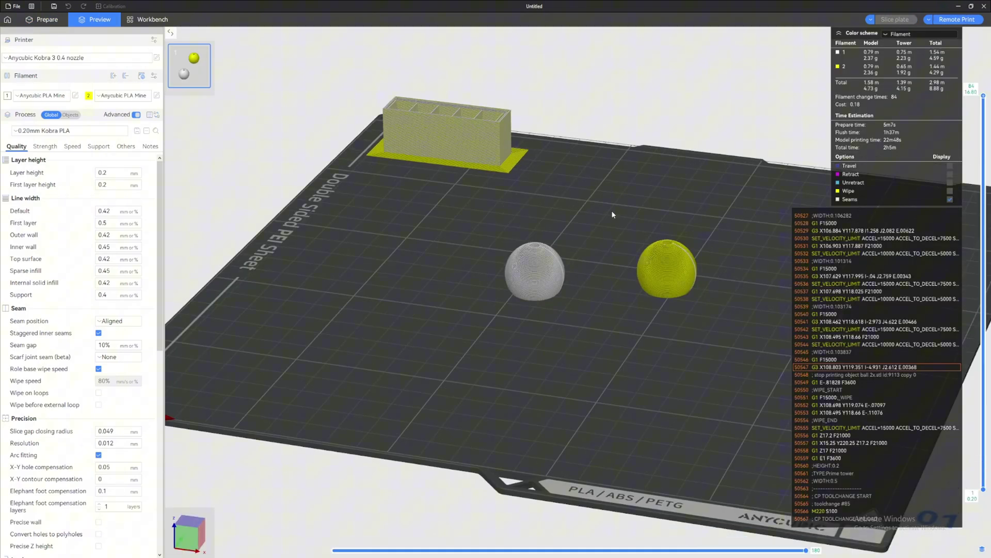
Zoom and orbit the sliced preview around the plate and the prime tower.
scroll(570, 261, up, 1)
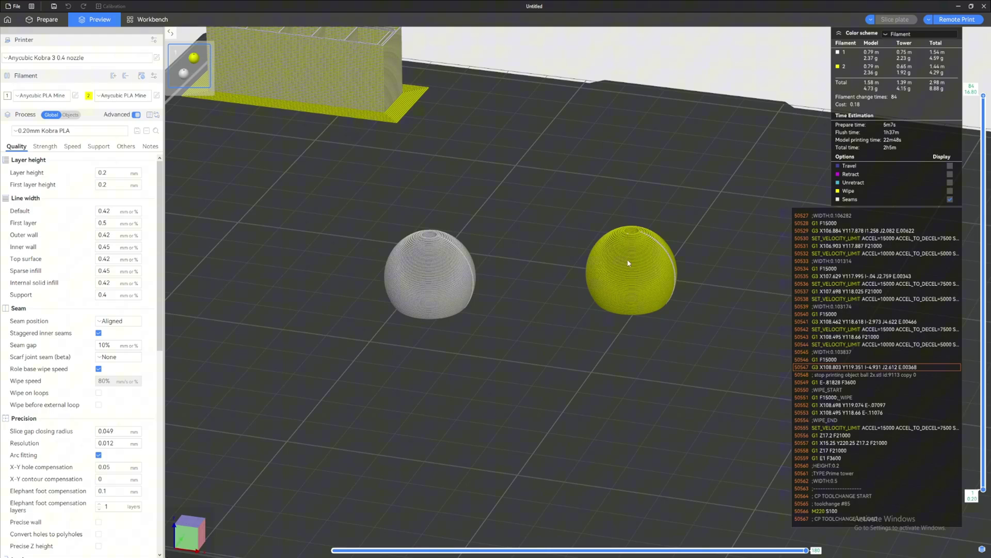
scroll(549, 243, down, 2)
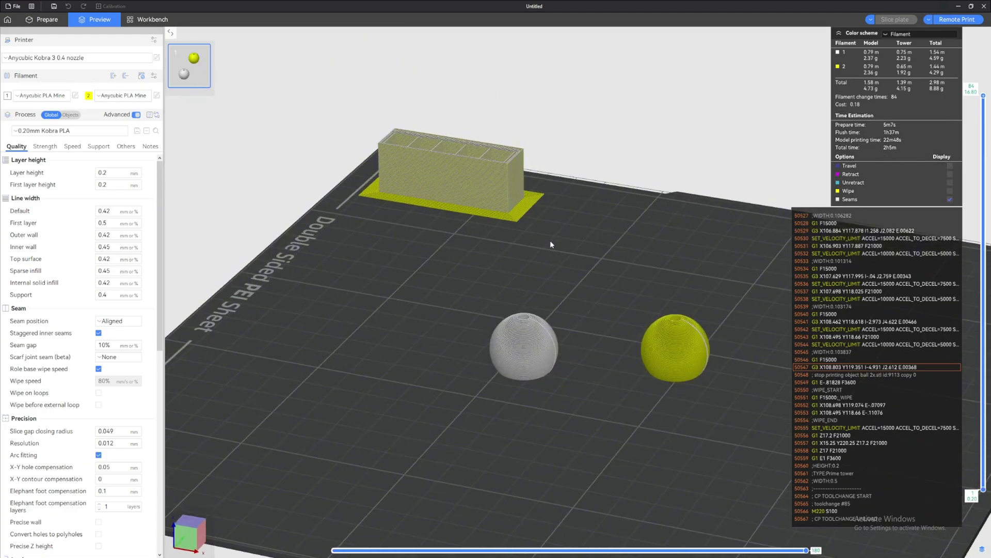
drag(550, 240, 642, 235)
scroll(388, 271, up, 3)
scroll(541, 263, up, 3)
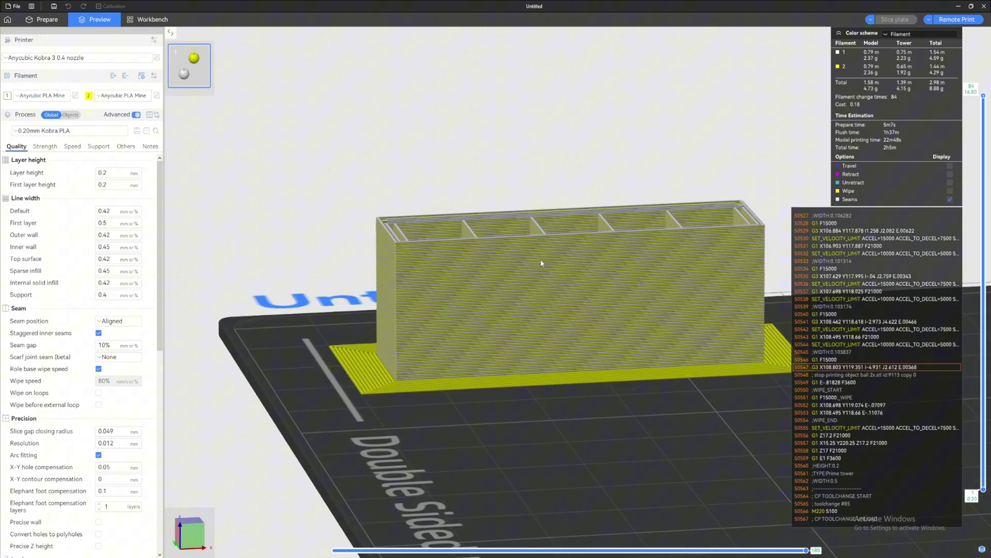
mouse_move(541, 263)
mouse_down()
mouse_move(636, 262)
mouse_move(544, 265)
mouse_up()
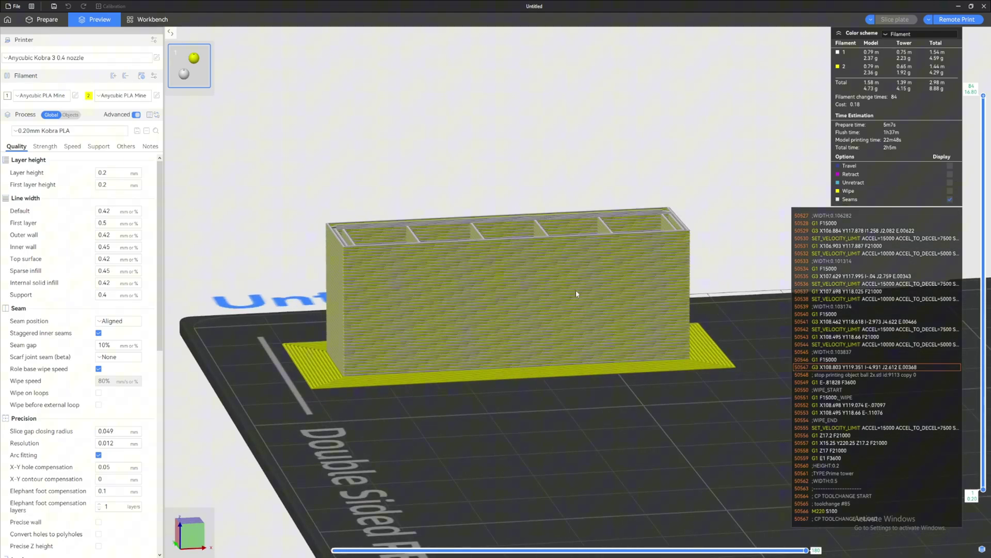
scroll(419, 270, down, 2)
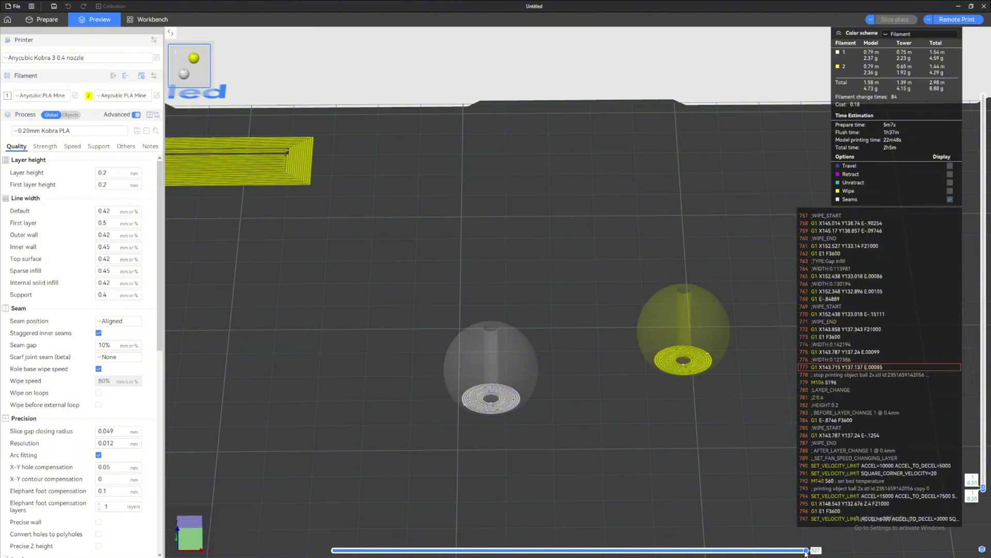
Rewind the move slider to layer 1's early moves and step partway through them.
drag(805, 551, 360, 549)
scroll(651, 297, down, 5)
right_drag(701, 286, 789, 276)
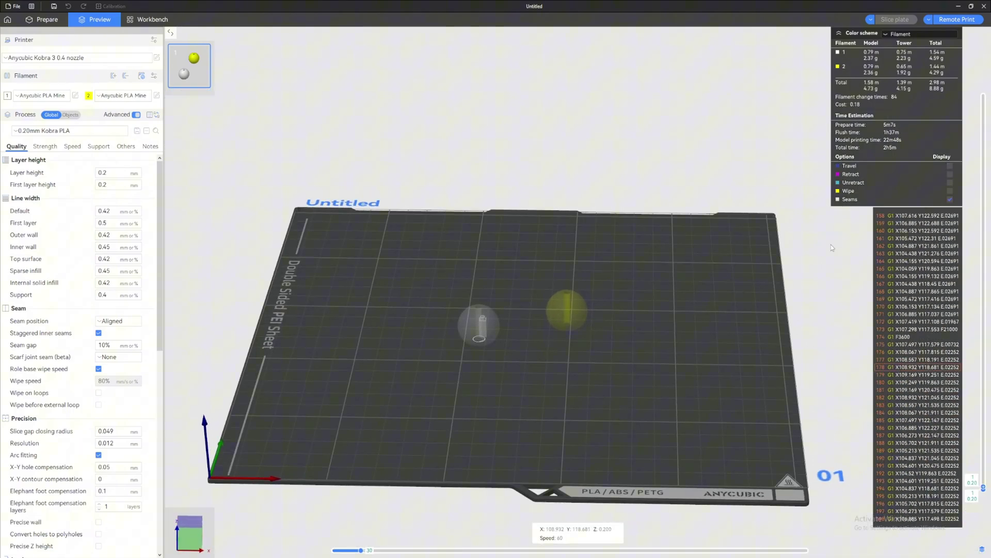
scroll(553, 308, up, 6)
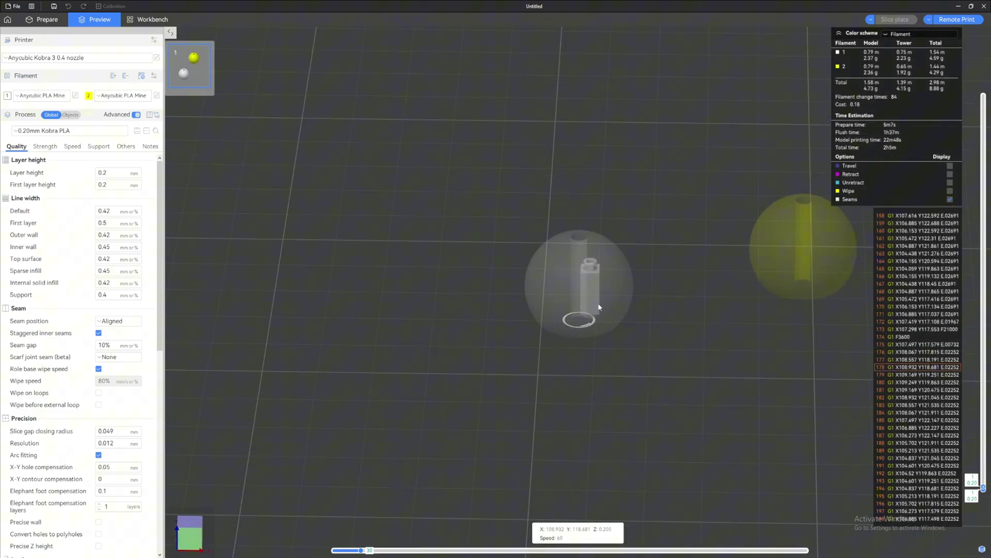
drag(361, 550, 616, 550)
scroll(596, 362, down, 5)
scroll(541, 280, up, 5)
Play through the rest of layer 1's moves and step up to layer 2.
right_drag(579, 202, 606, 229)
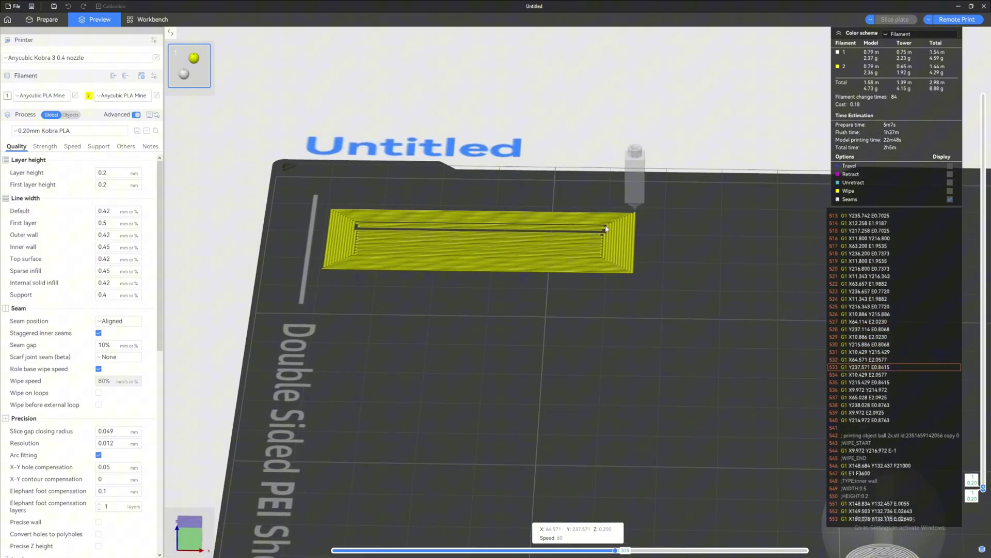
scroll(615, 269, down, 5)
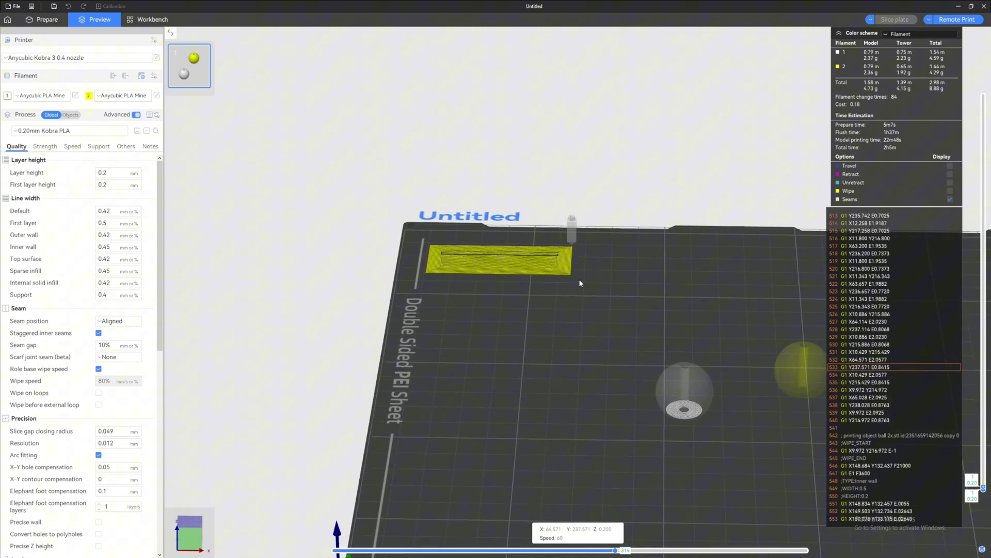
scroll(587, 404, up, 8)
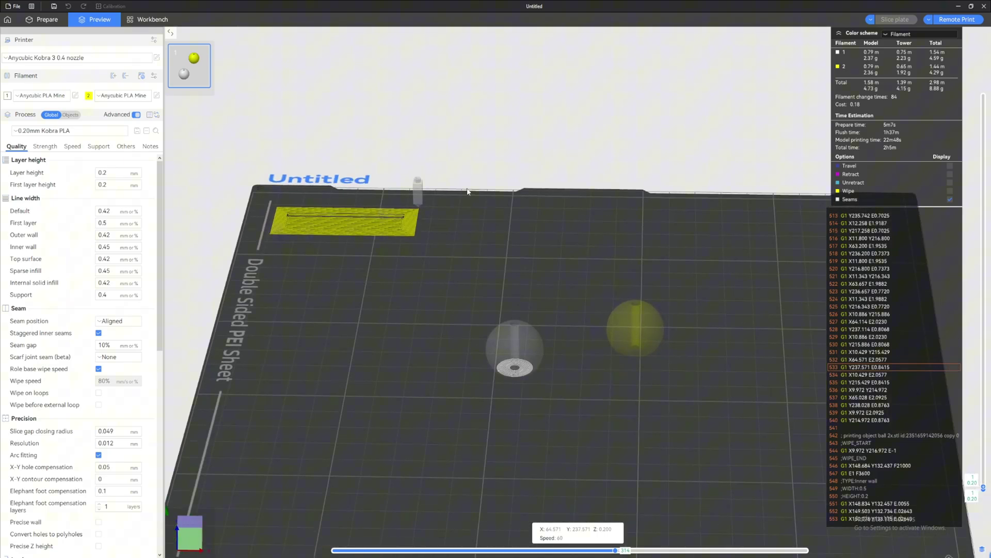
drag(617, 551, 845, 551)
scroll(639, 419, down, 3)
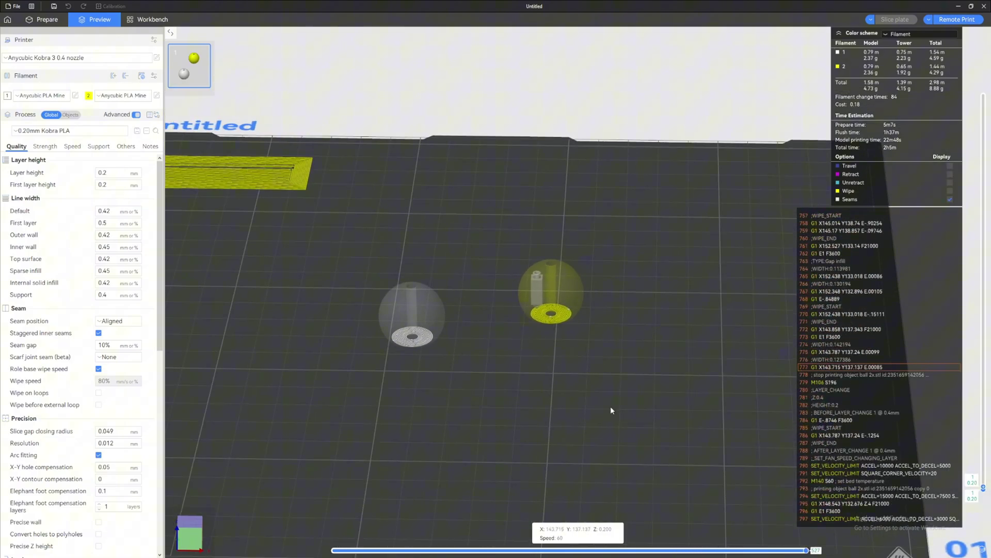
key(Up)
Scrub the move slider through all of layer 2's moves.
drag(737, 547, 609, 486)
drag(582, 550, 665, 550)
right_drag(667, 483, 518, 428)
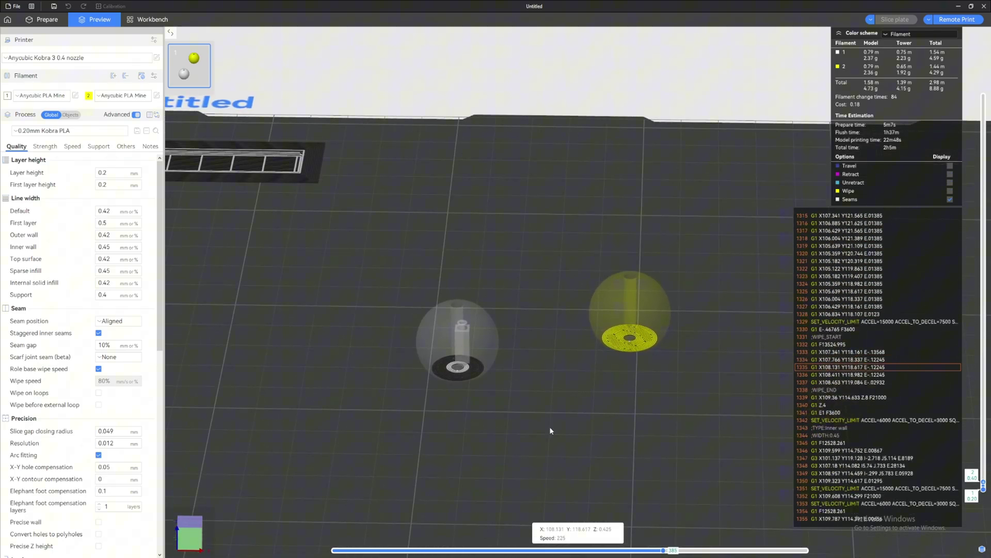
drag(663, 550, 807, 550)
scroll(670, 448, down, 3)
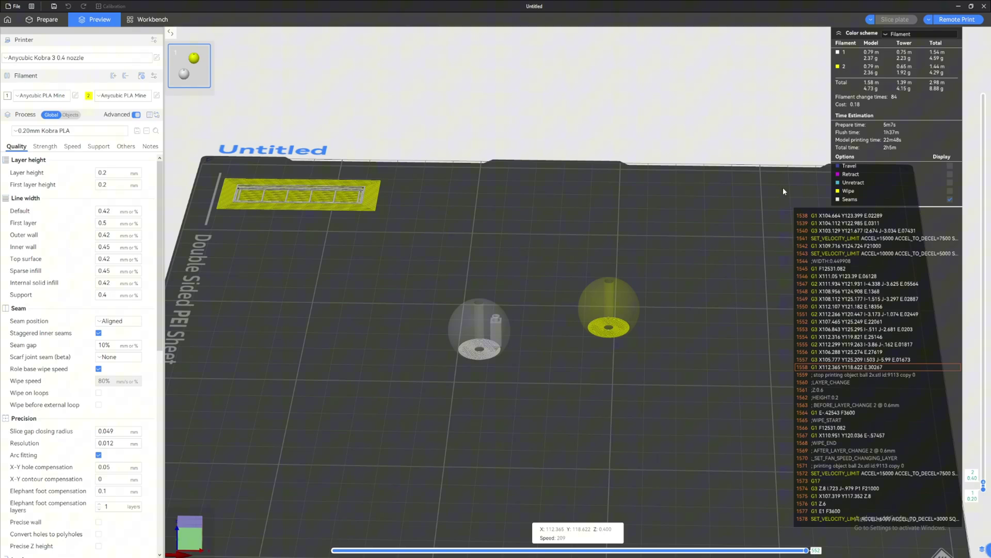
Show all layers up to layer 84 and tilt the view toward top-down.
drag(983, 486, 983, 95)
drag(723, 170, 644, 159)
drag(515, 231, 518, 318)
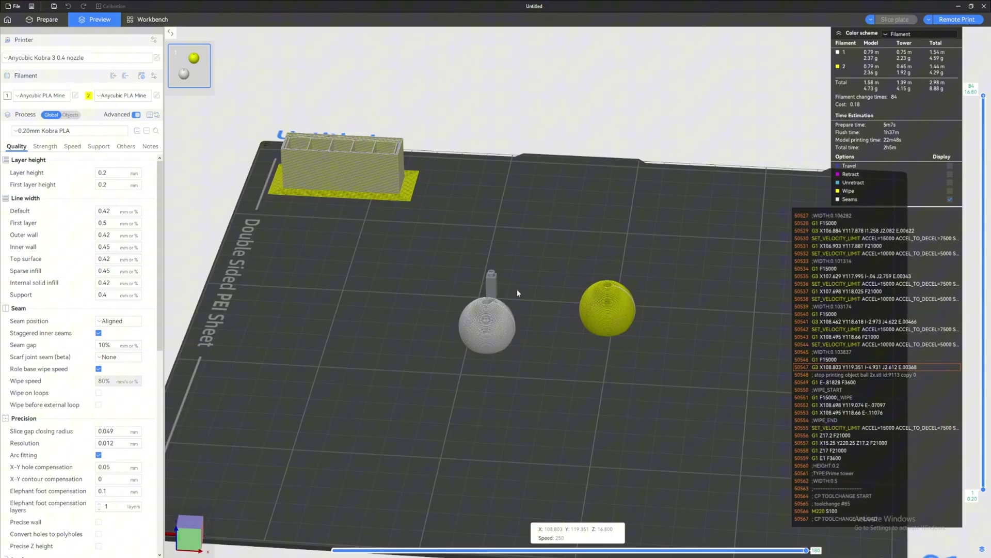
Re-slice as single filament and cut the preview down to layer 39.
click(42, 19)
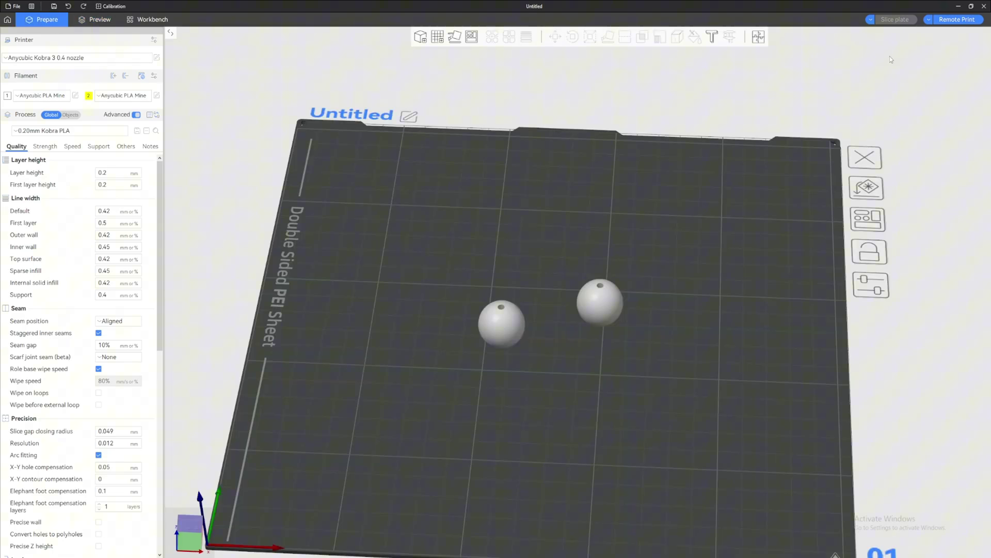
key(Tab)
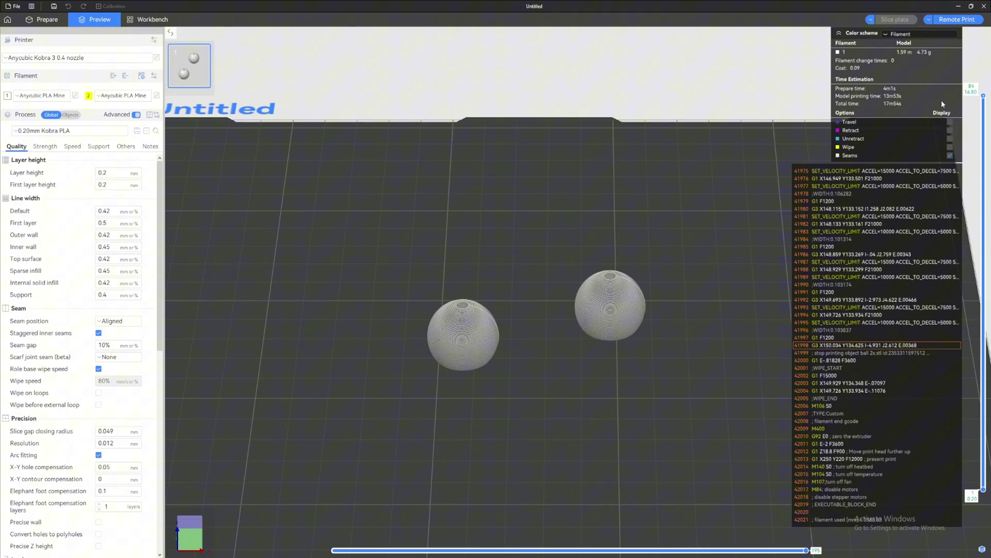
drag(983, 96, 983, 308)
scroll(692, 266, up, 5)
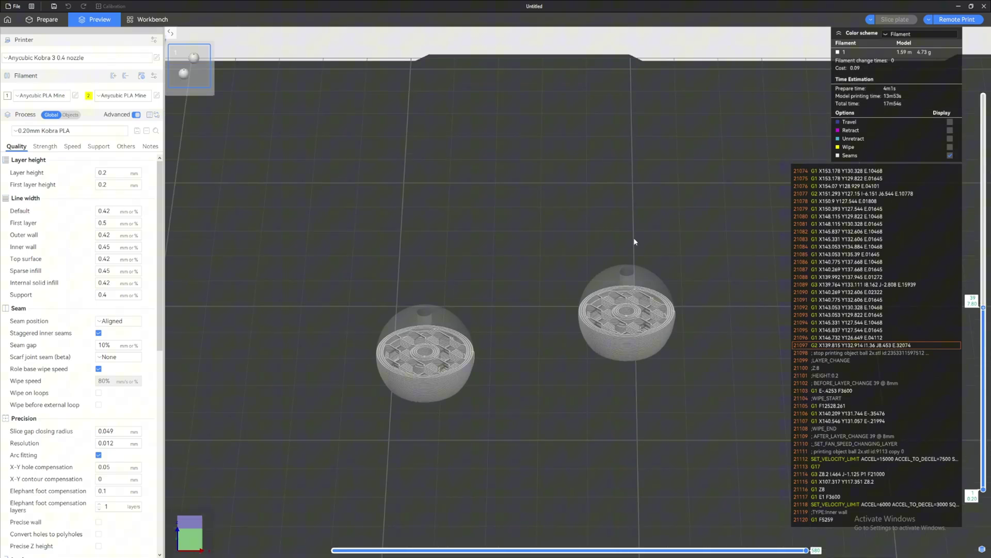
drag(624, 233, 670, 321)
Rewind the layer's moves and step forward a few moves.
drag(806, 550, 408, 551)
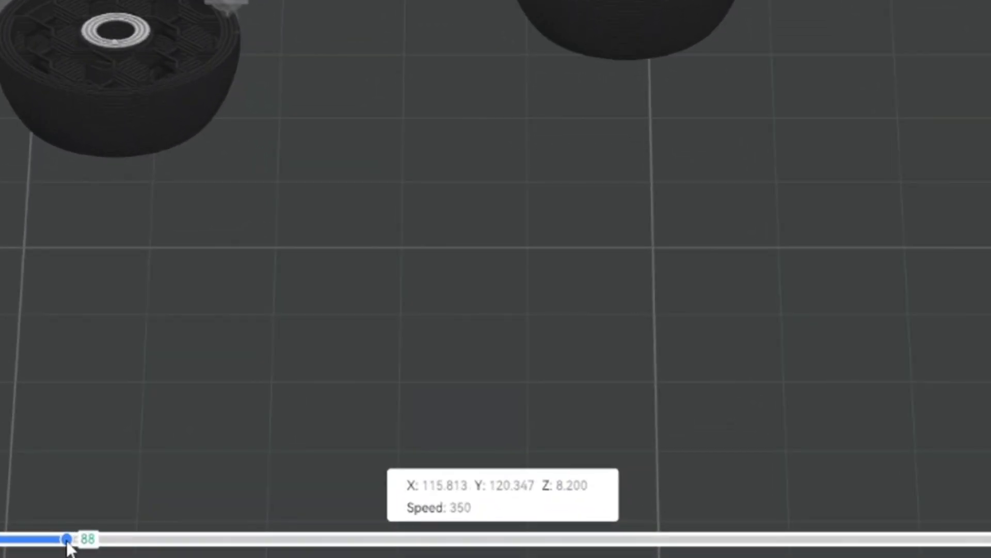
drag(69, 547, 76, 542)
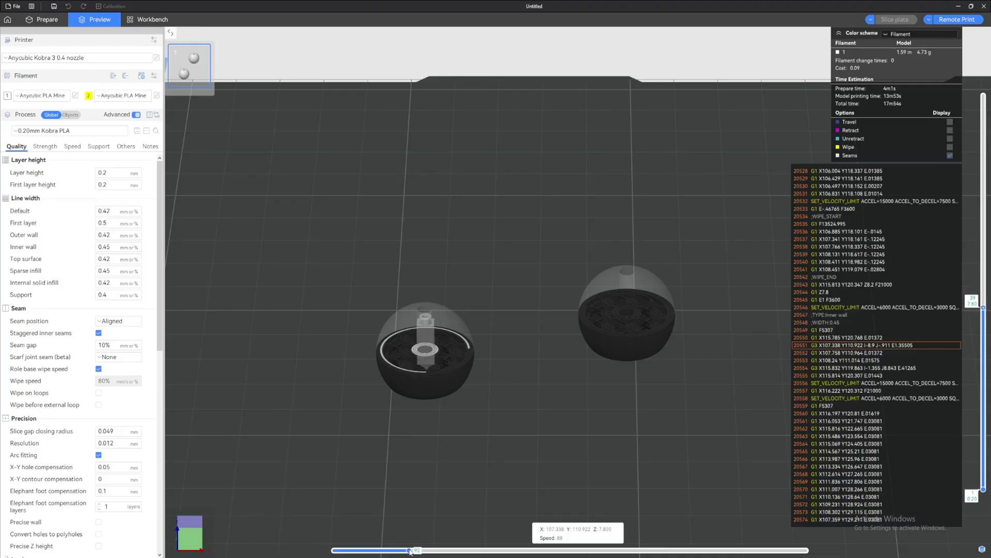
scroll(553, 516, up, 5)
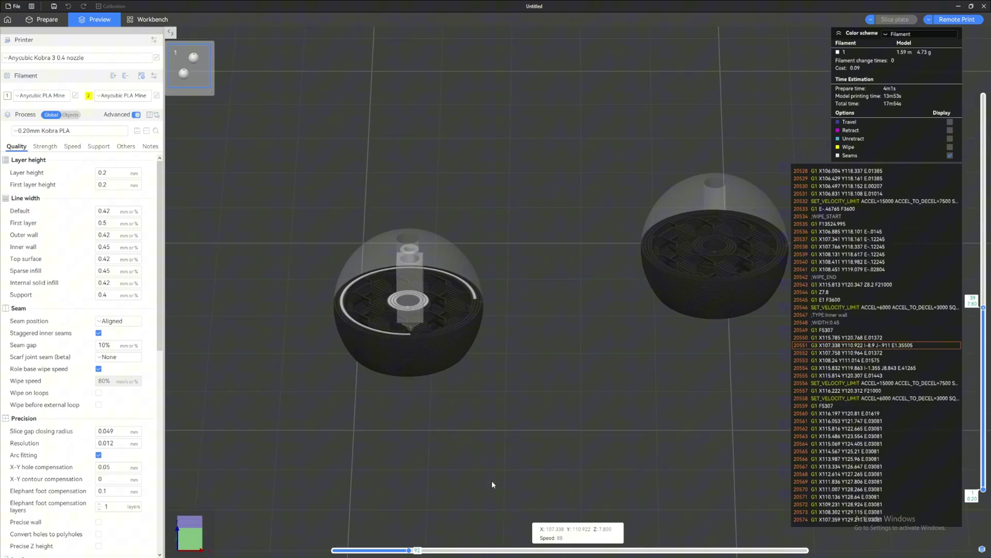
Show the process Speed settings with the 300 mm/s inner wall value selected.
key(Right)
key(Right)
key(Right)
key(Right)
key(Right)
key(Right)
key(Right)
key(Right)
key(Right)
key(Right)
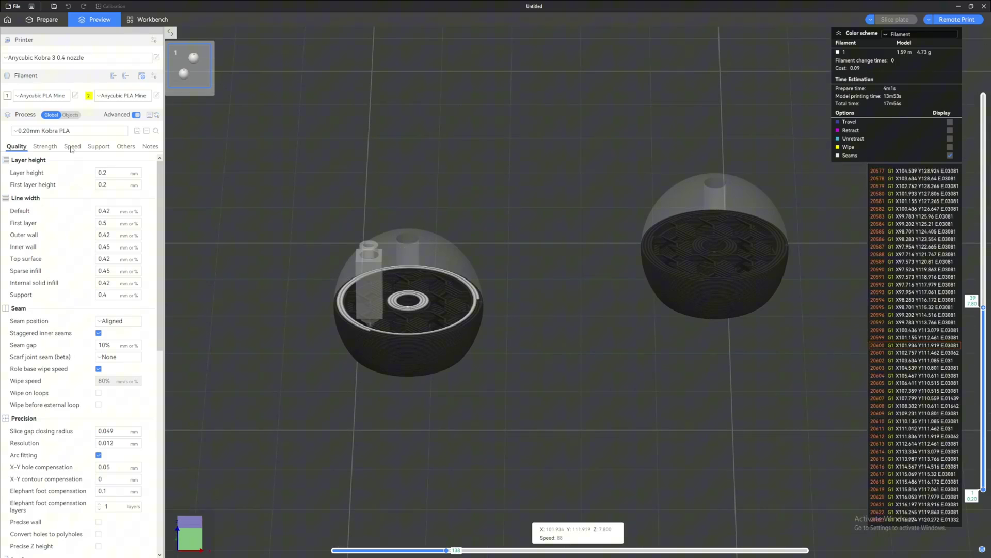
click(72, 147)
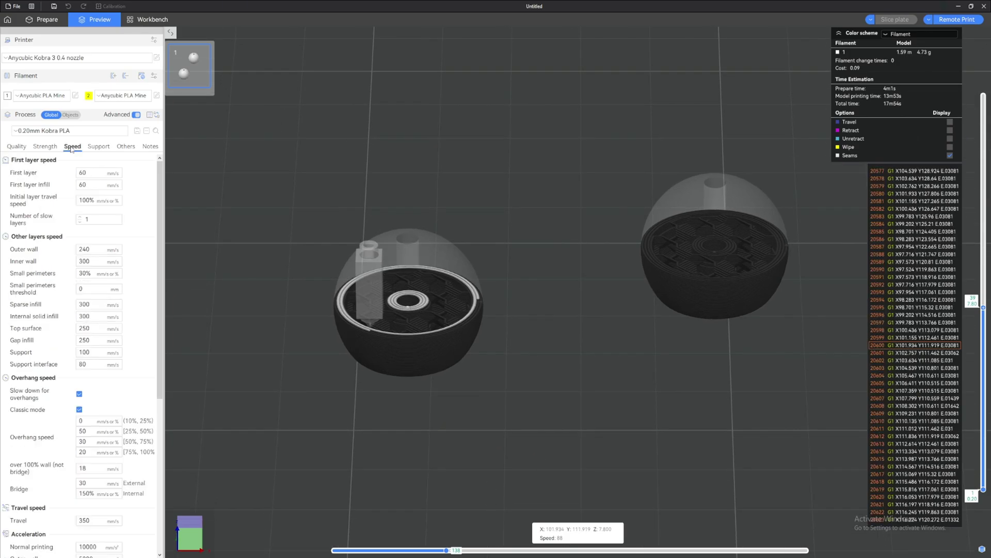
double_click(95, 263)
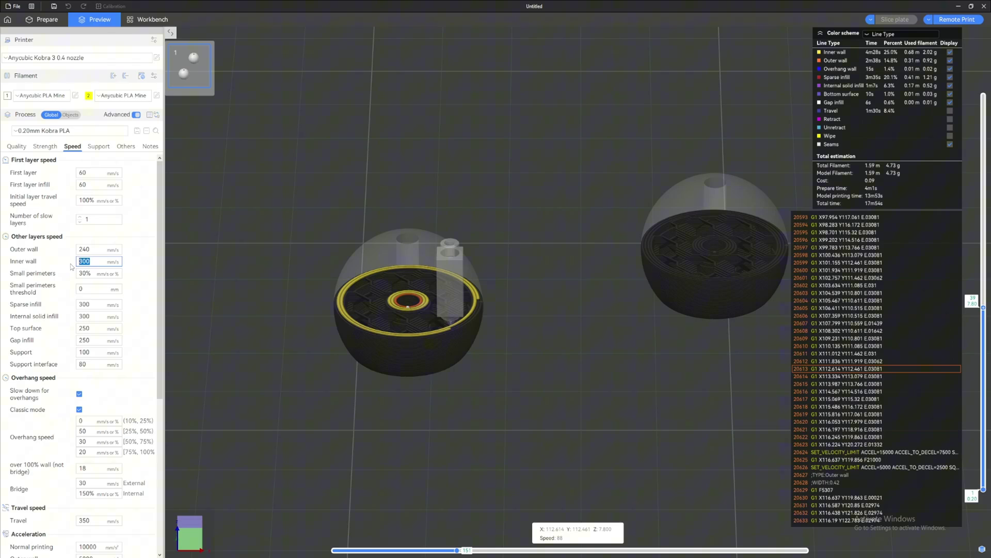
drag(240, 198, 253, 196)
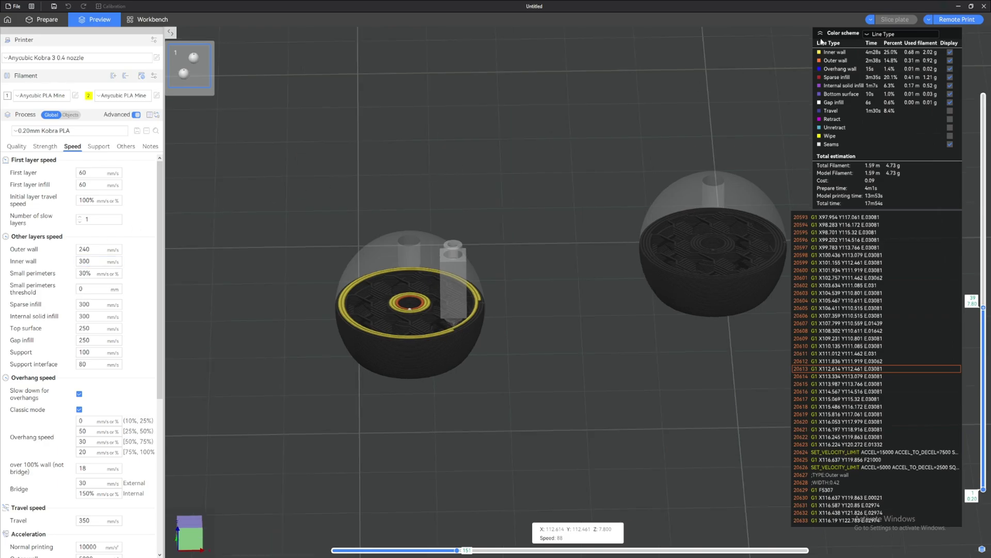
Colour the preview by flow (peak 17.56 mm³/s), scrub the layer, and remove filament 2.
click(919, 38)
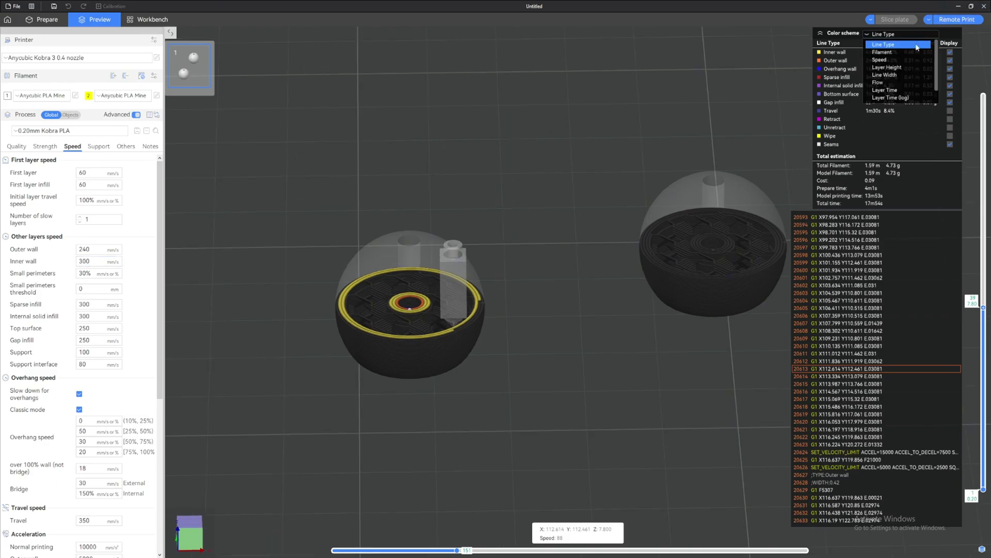
click(903, 82)
drag(806, 551, 495, 551)
drag(294, 542, 307, 540)
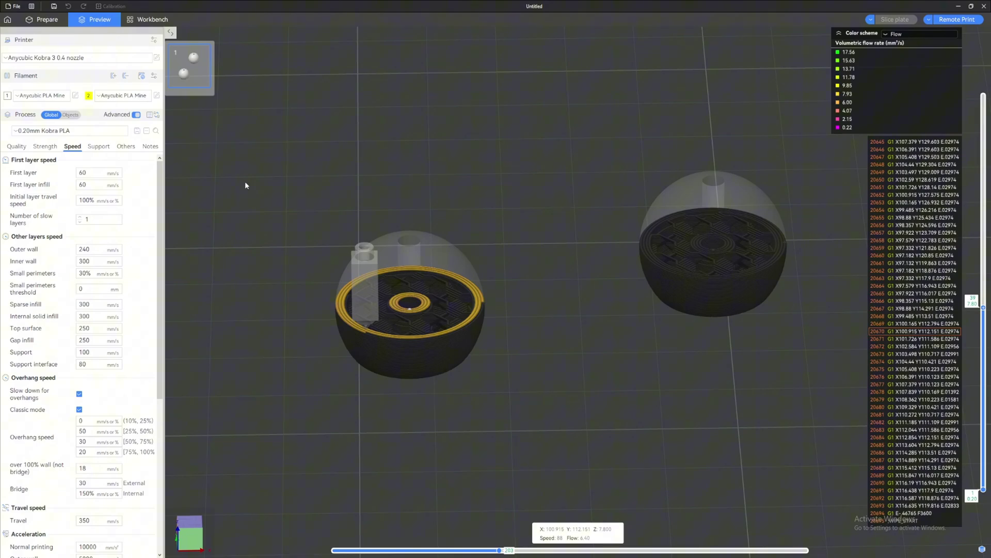
click(126, 79)
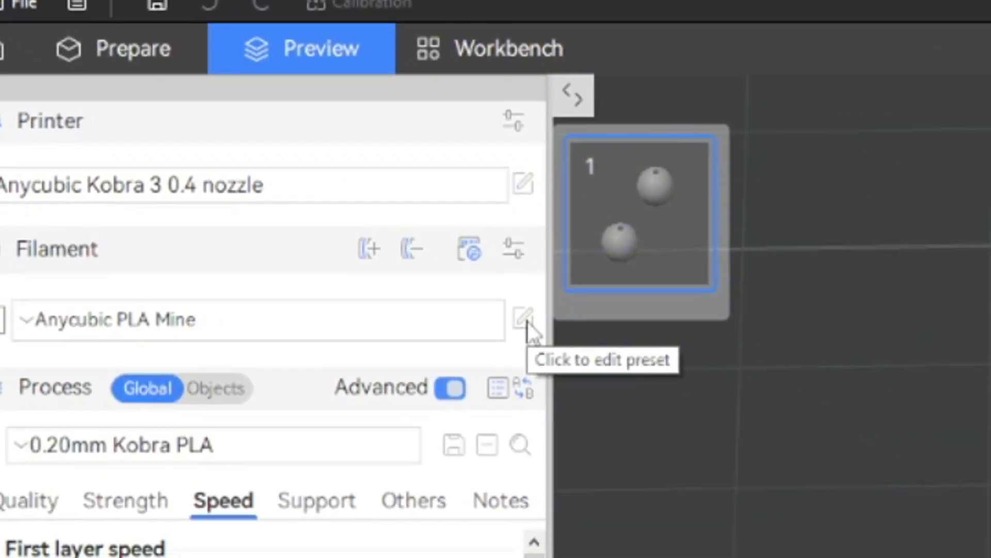
Change the Anycubic PLA Mine filament's max volumetric speed from 17 to 23 mm³/s.
click(581, 355)
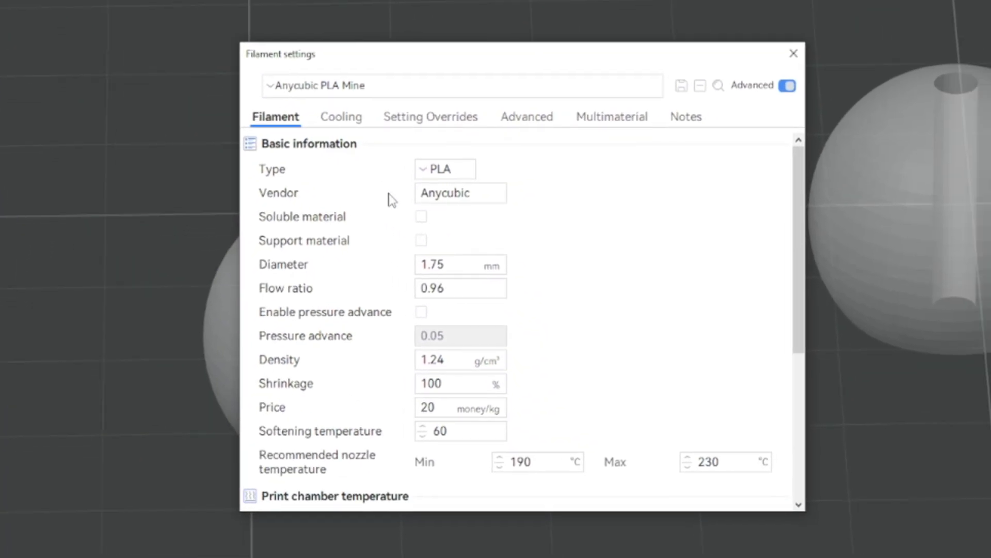
scroll(392, 192, down, 3)
scroll(388, 192, down, 2)
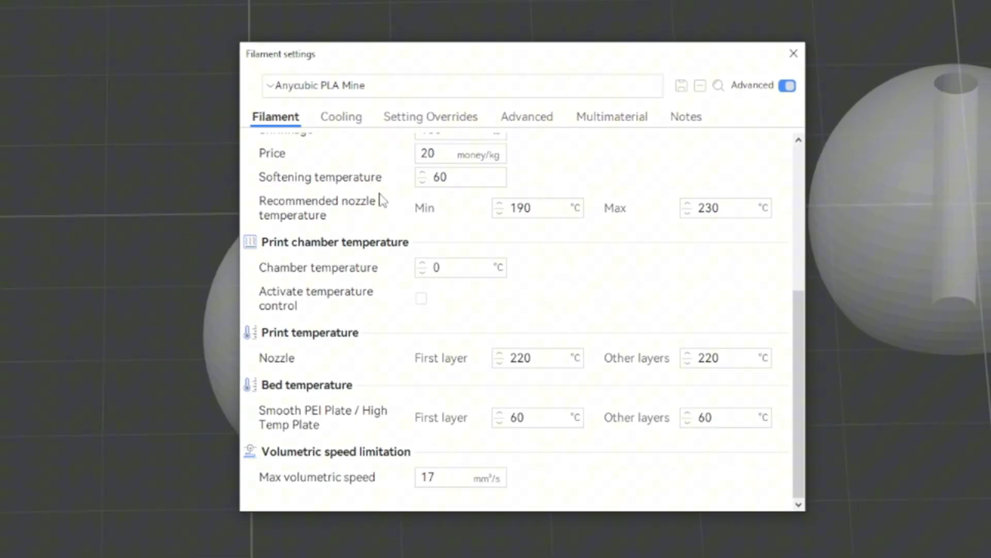
mouse_move(266, 486)
drag(436, 487, 406, 485)
click(444, 474)
double_click(444, 475)
text(23)
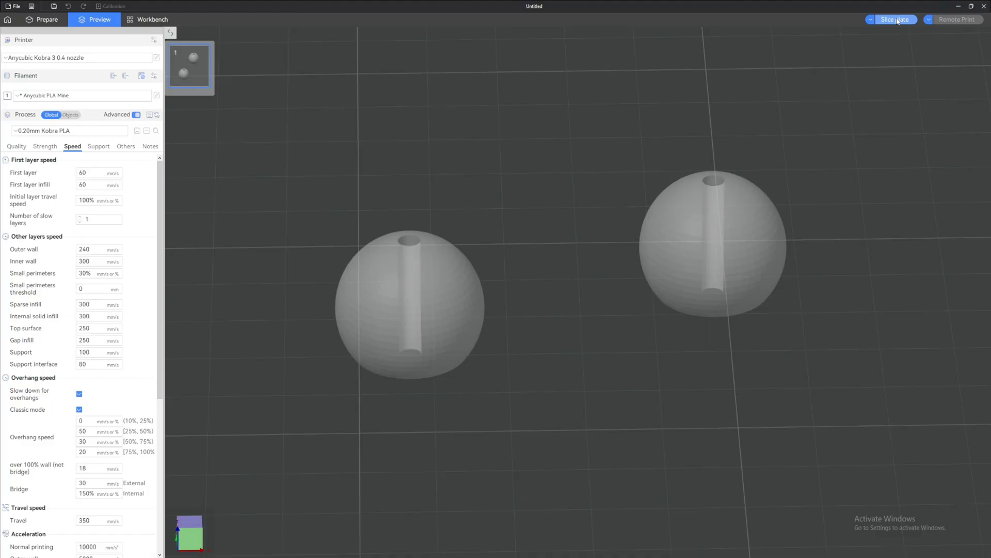
Re-slice and scrub layer 39's moves to check the flow values, now peaking at 23.05 mm³/s.
click(895, 19)
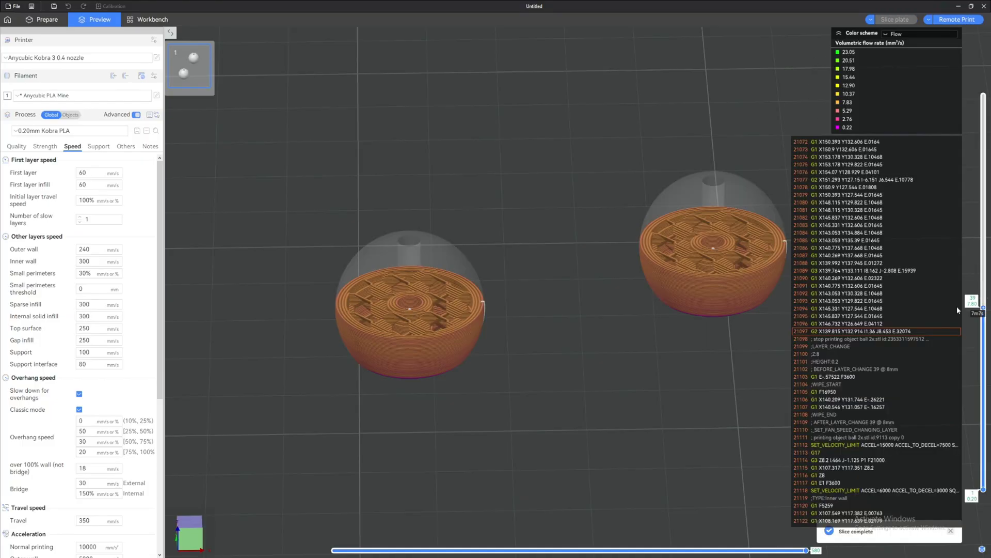
drag(609, 550, 491, 550)
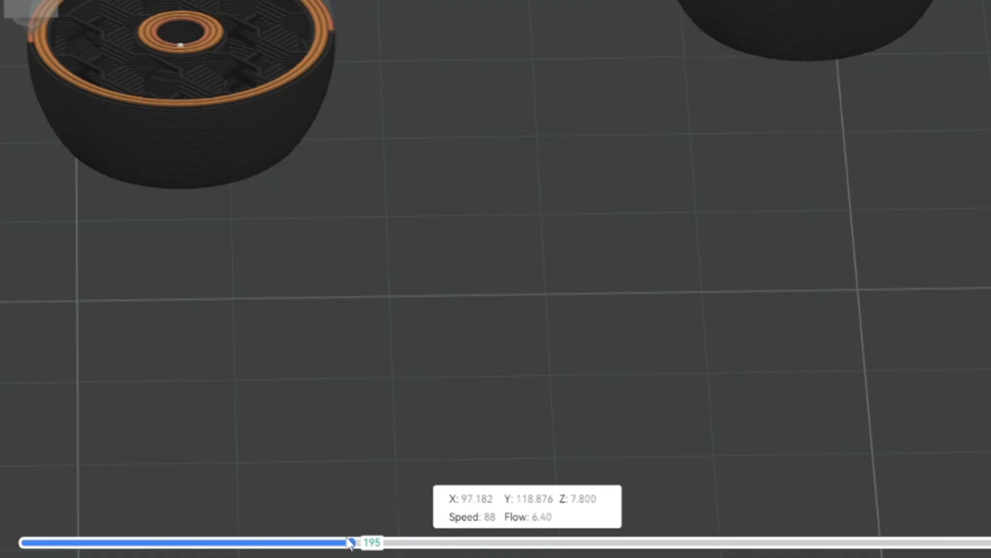
drag(350, 542, 362, 542)
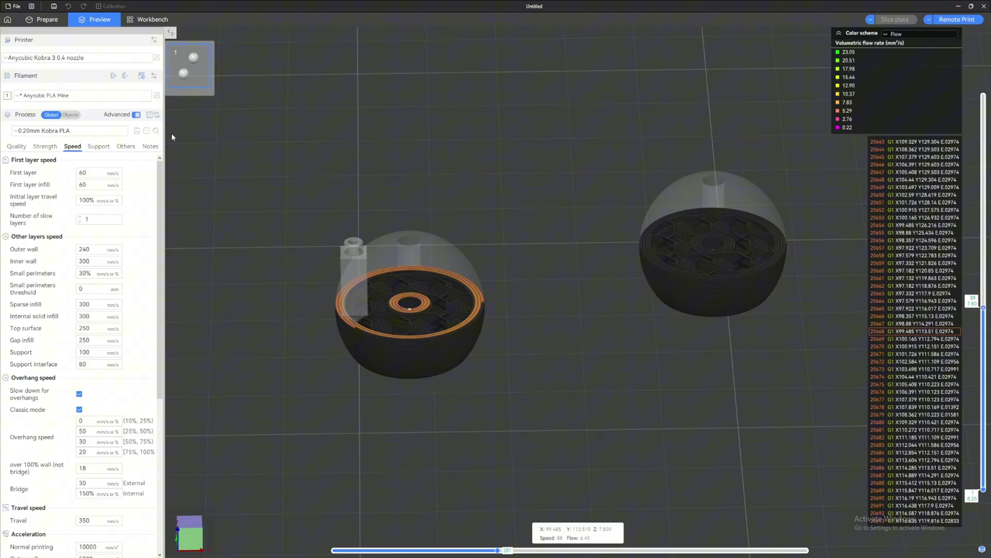
Turn off 'Slow printing down' in the filament's Cooling settings and close the dialog.
click(157, 97)
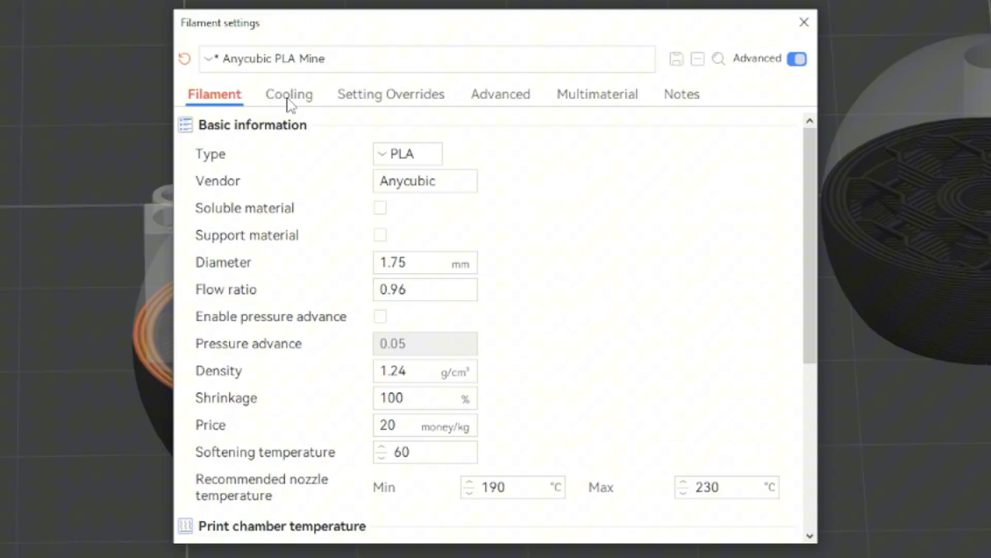
click(289, 103)
mouse_move(216, 333)
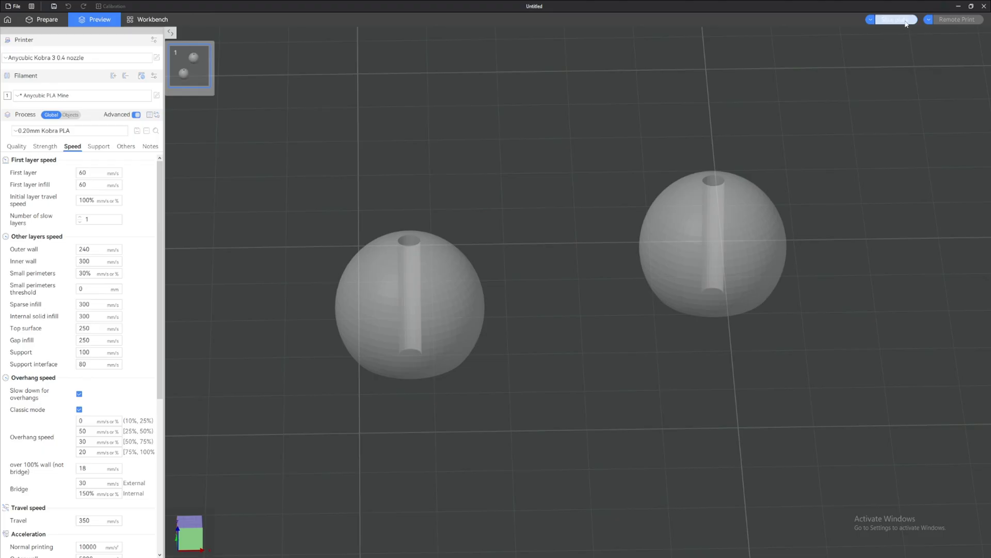
Re-slice the plate and scrub back to an outer-wall move at 282 mm/s and 22.06 mm³/s.
click(905, 20)
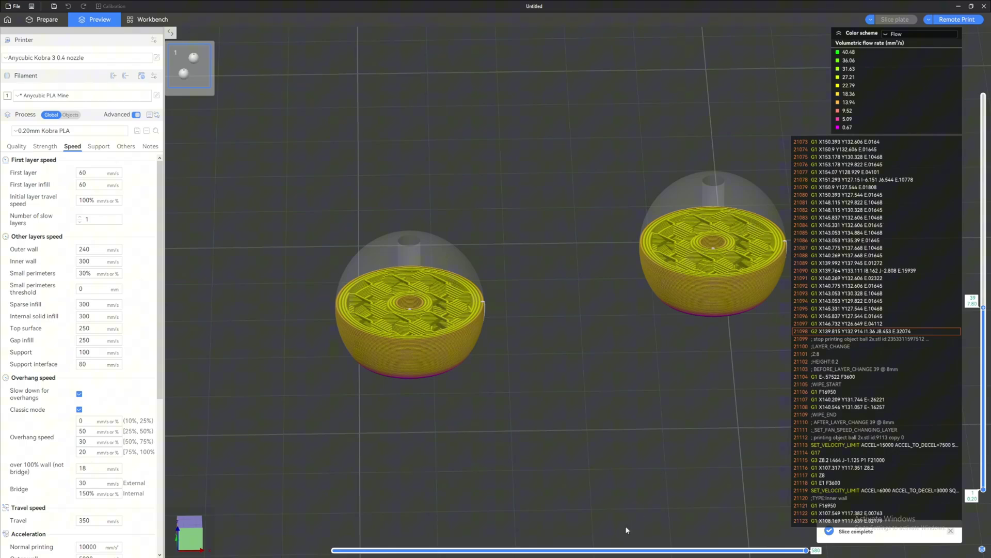
drag(622, 550, 455, 550)
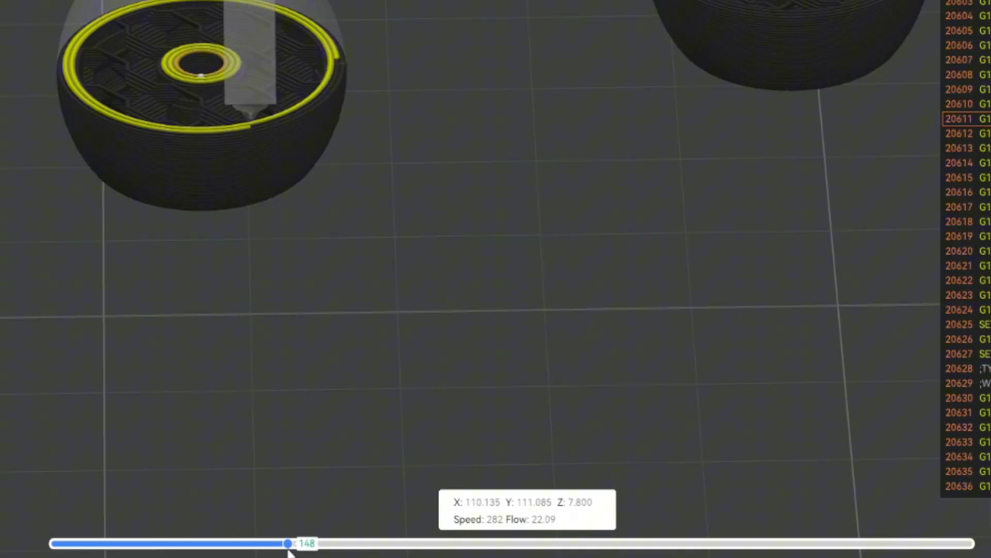
drag(289, 551, 285, 552)
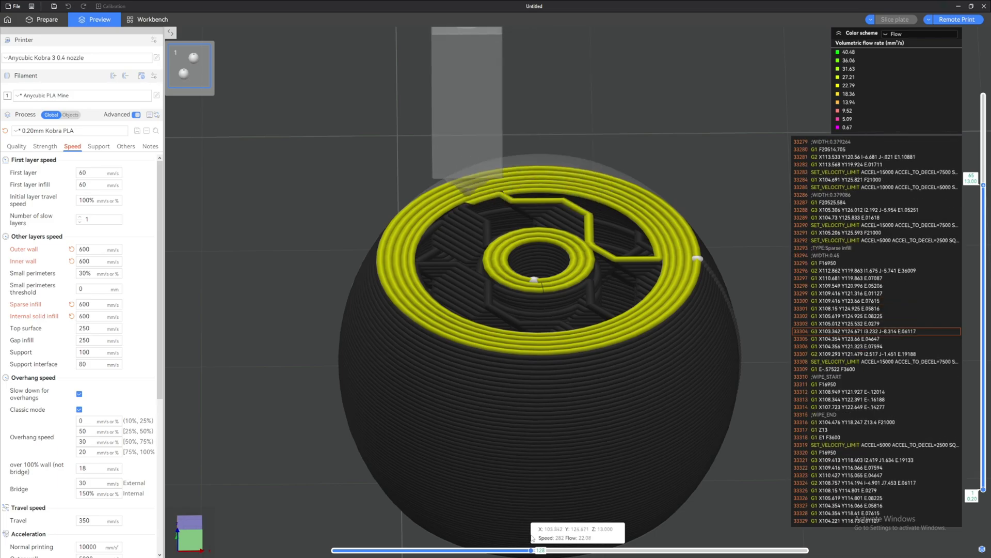
Raise the filament's max volumetric speed to 23 mm³/s and re-slice the two balls.
scroll(532, 542, up, 5)
scroll(362, 310, down, 2)
click(156, 96)
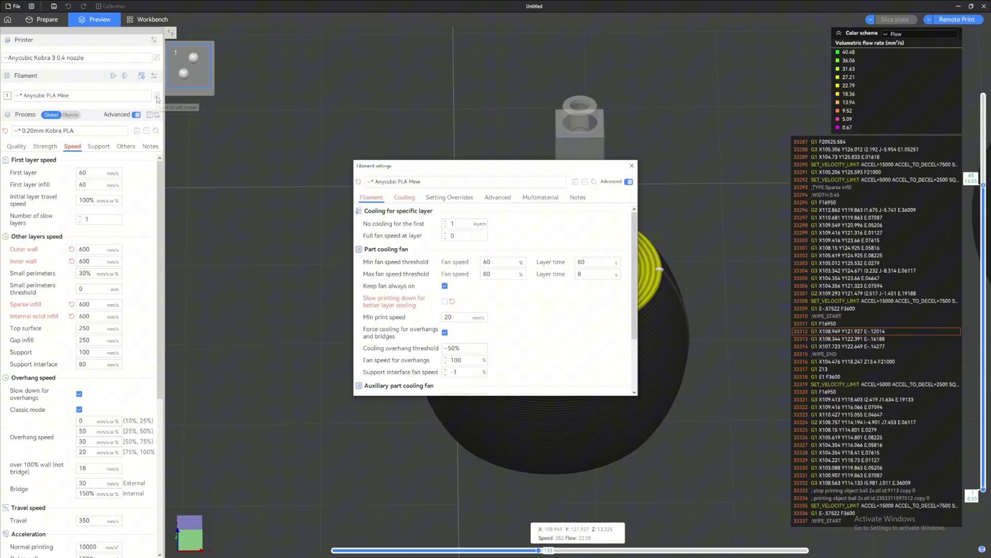
scroll(448, 355, down, 4)
scroll(449, 356, down, 2)
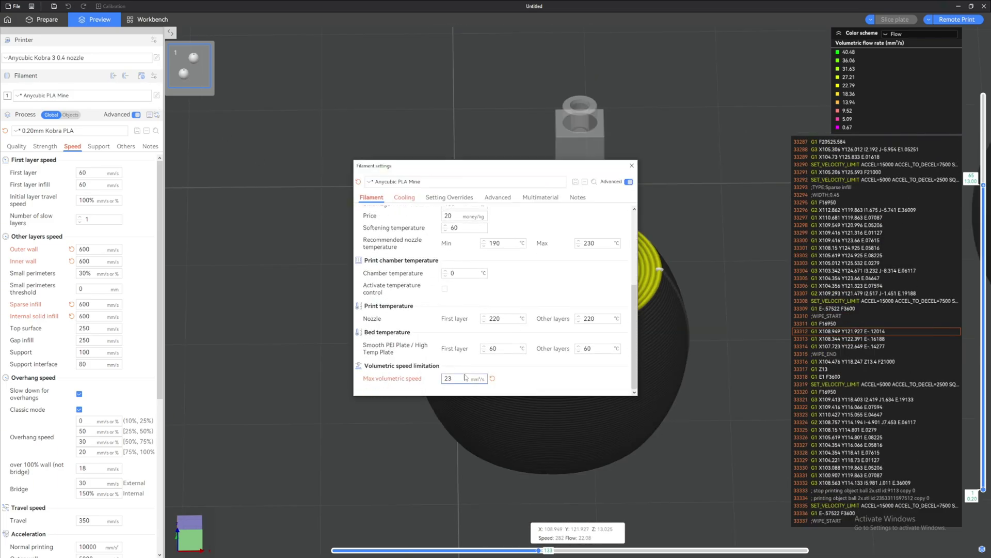
click(464, 379)
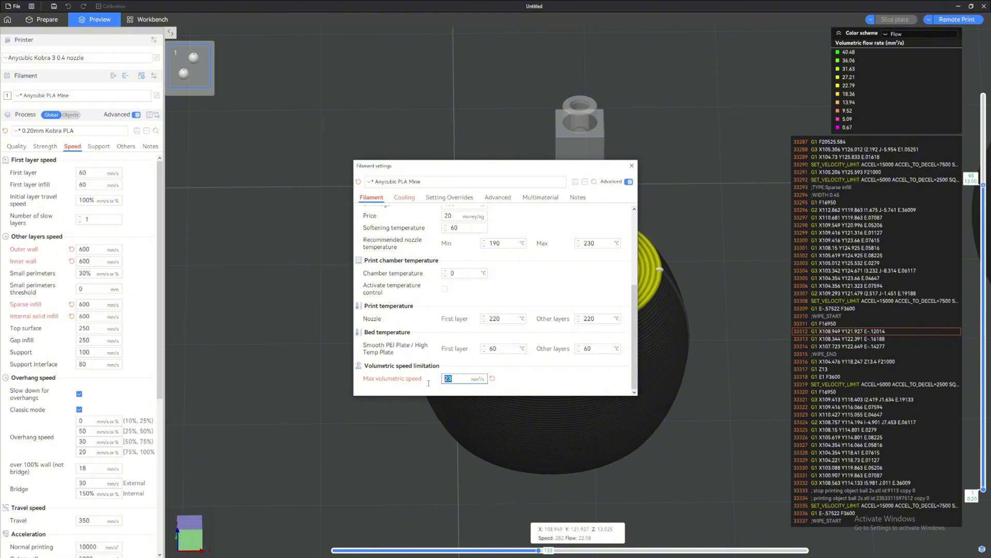
click(632, 165)
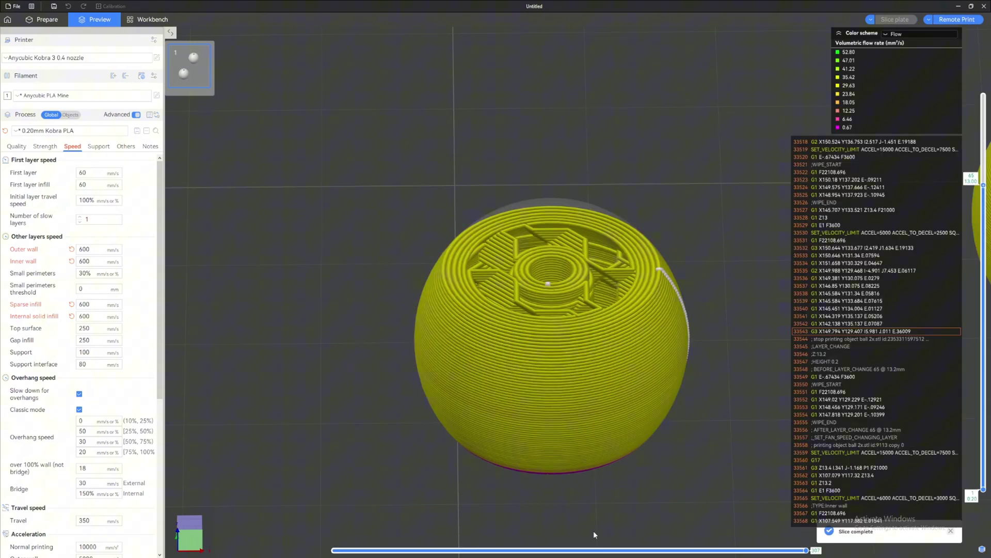
Scrub the top layer's move slider to inspect the new flow, peaking at 52.80 mm³/s.
mouse_move(808, 550)
mouse_down()
mouse_move(472, 552)
mouse_move(486, 552)
mouse_up()
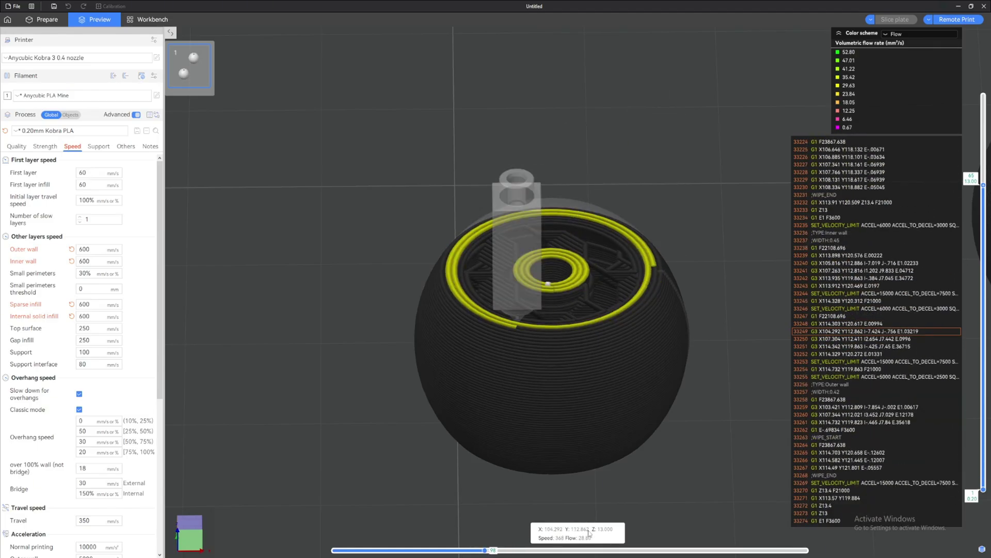
scroll(582, 478, down, 1)
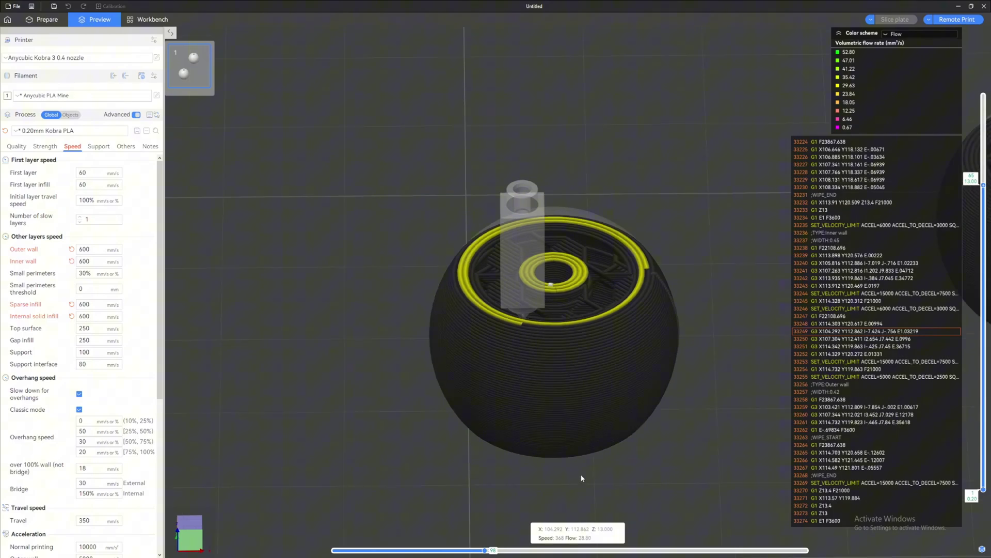
scroll(568, 372, down, 1)
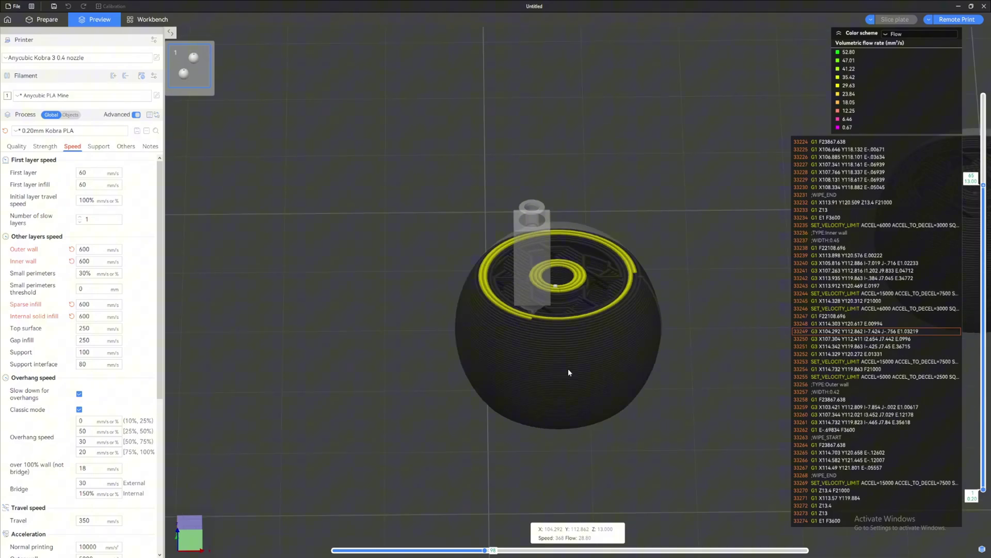
scroll(568, 368, down, 1)
scroll(608, 329, up, 2)
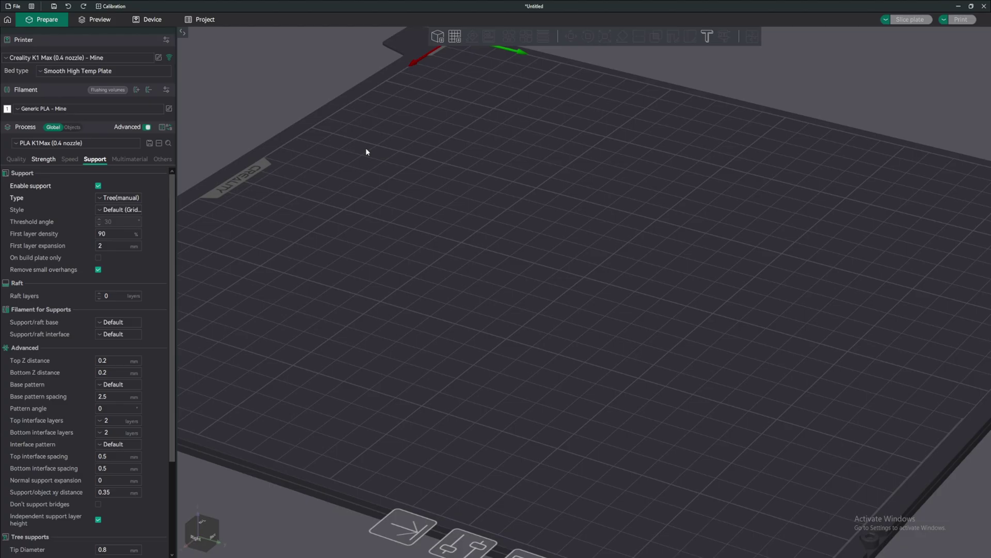
scroll(366, 148, down, 3)
drag(348, 151, 230, 182)
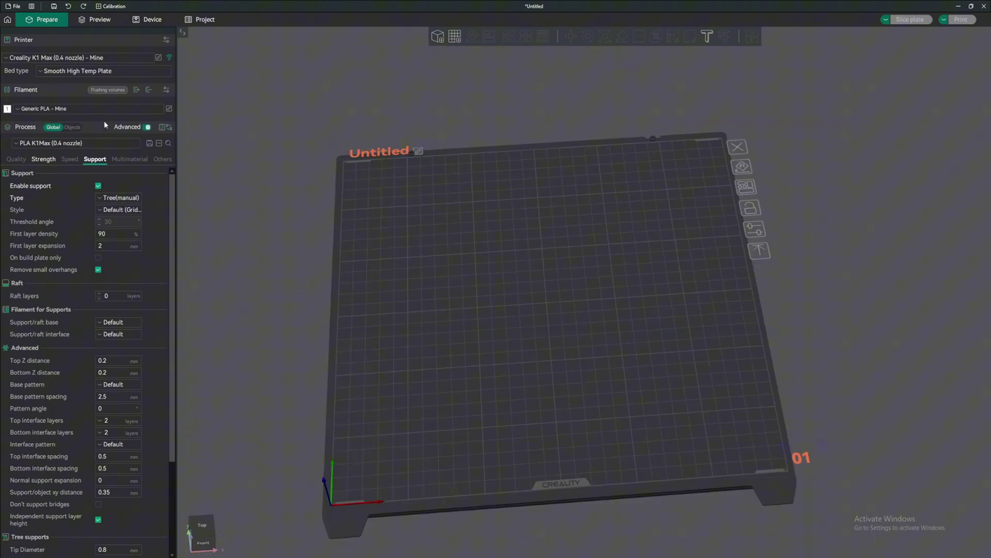
click(79, 139)
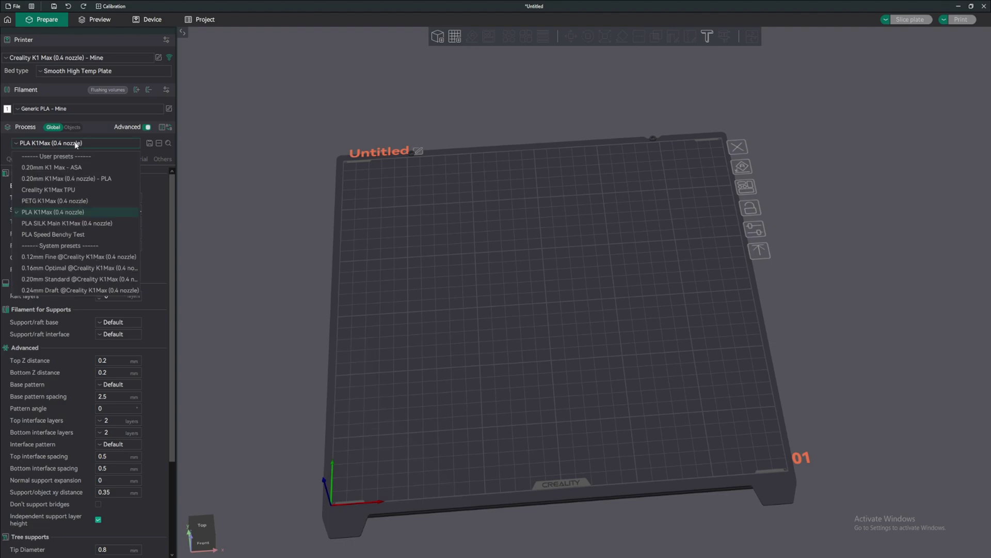
click(78, 282)
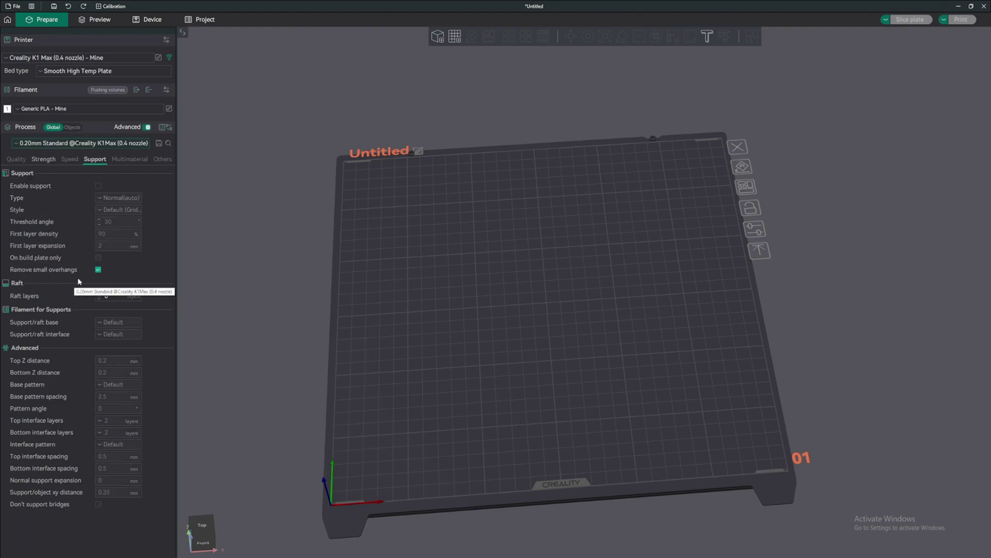
Select the Creality Generic PLA filament preset.
click(89, 109)
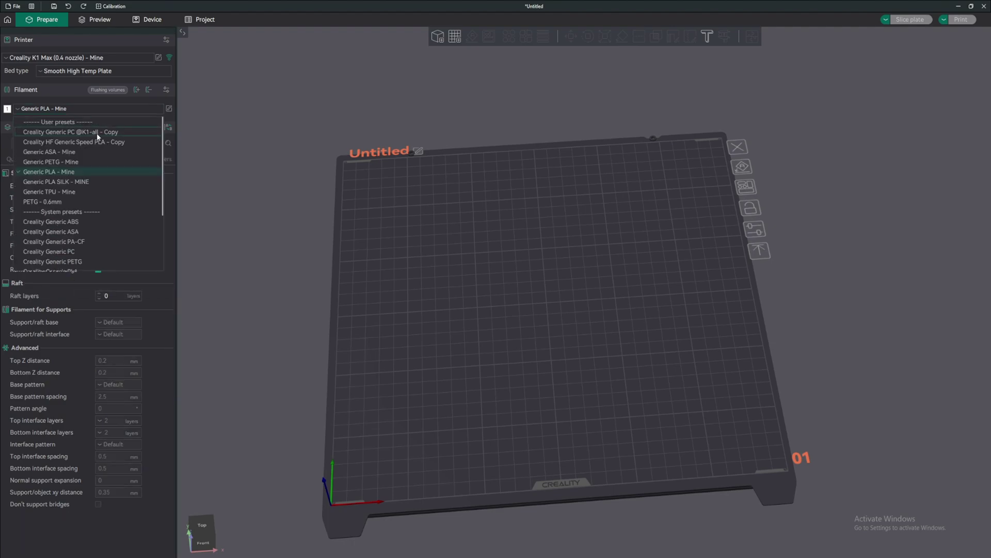
scroll(97, 249, down, 3)
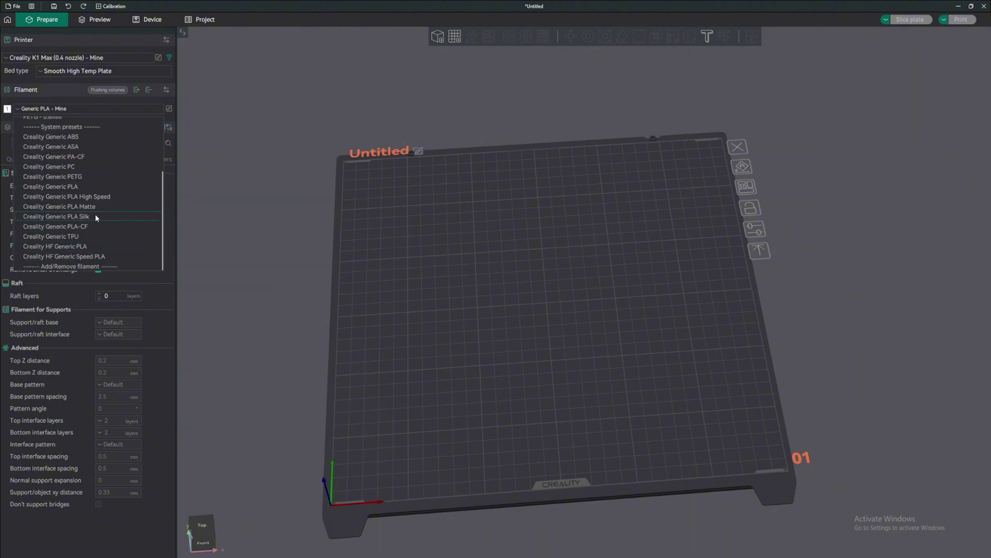
click(98, 186)
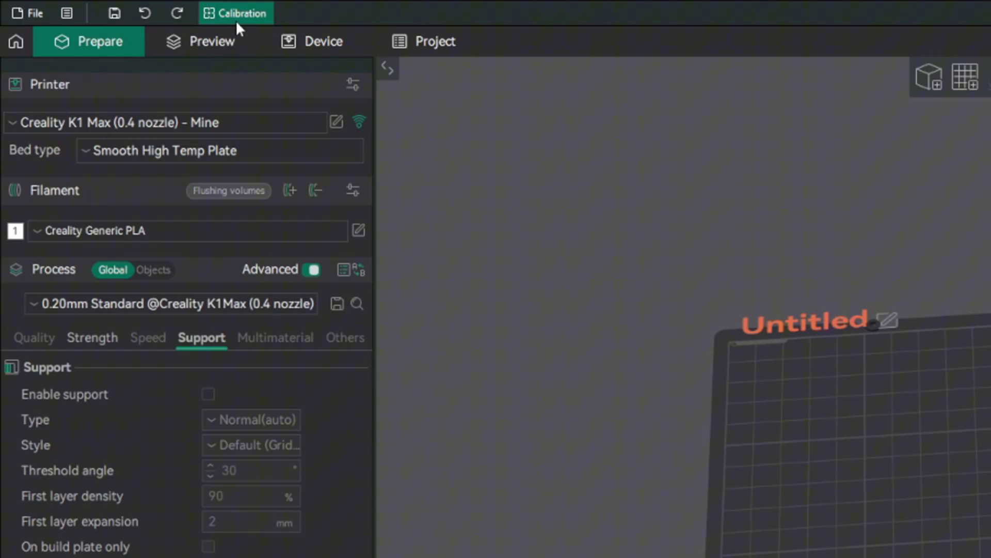
click(236, 16)
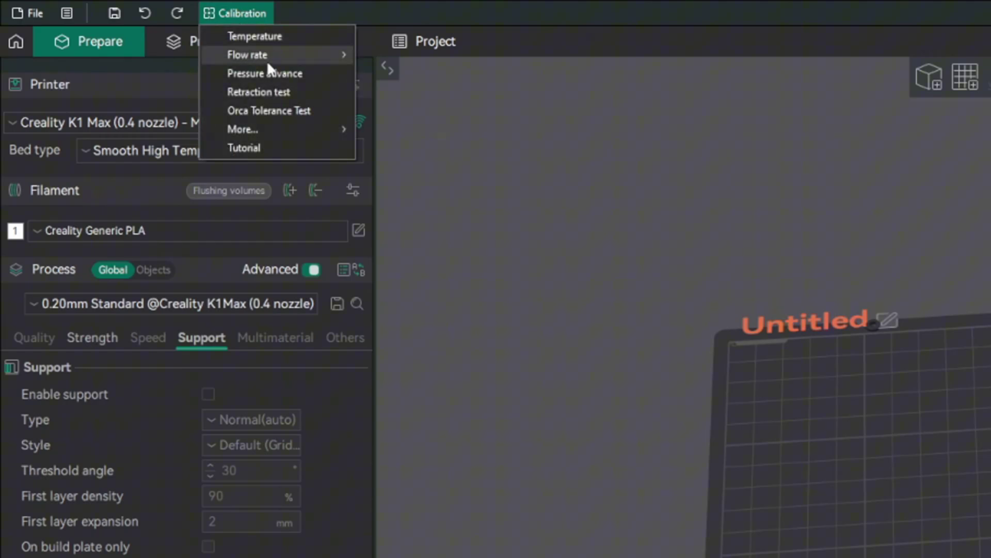
mouse_move(266, 61)
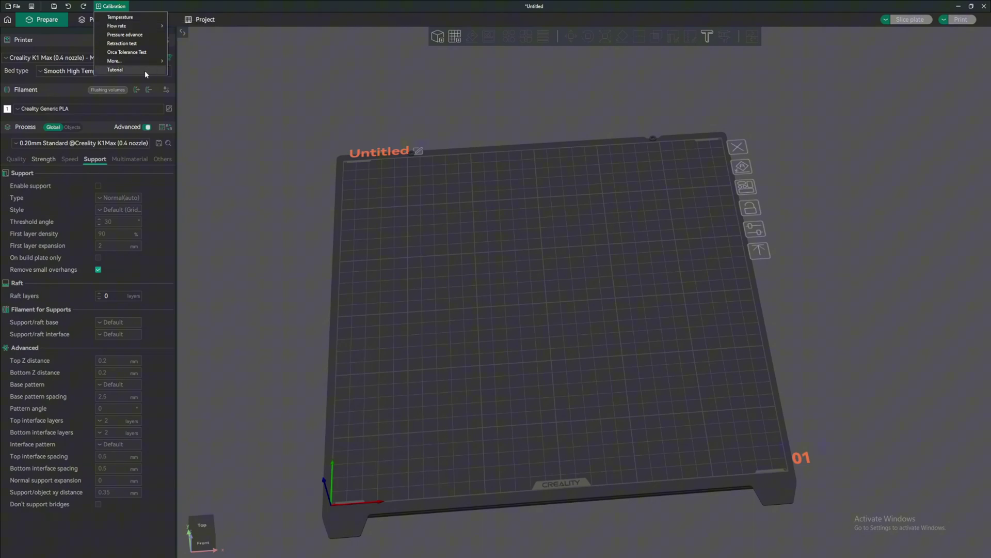
mouse_move(140, 29)
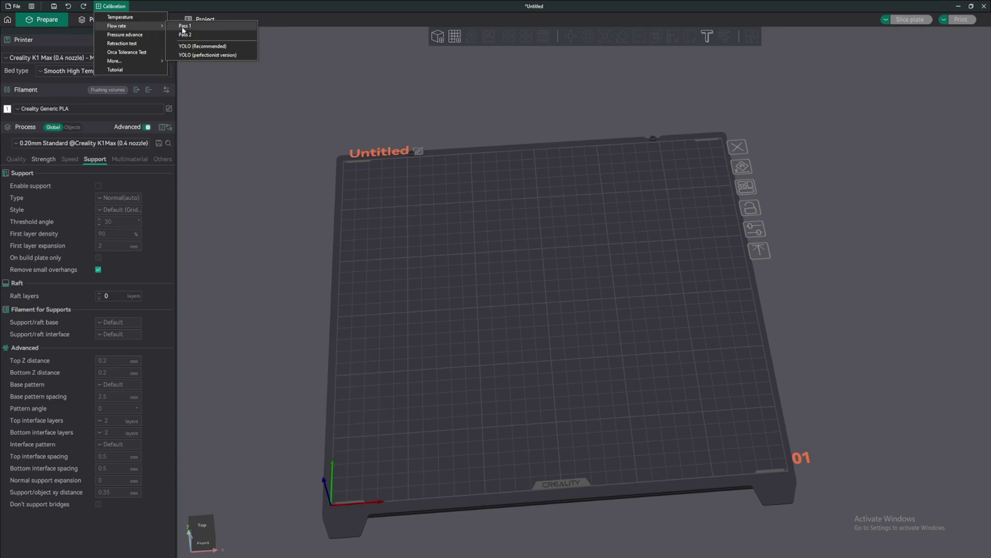
click(216, 60)
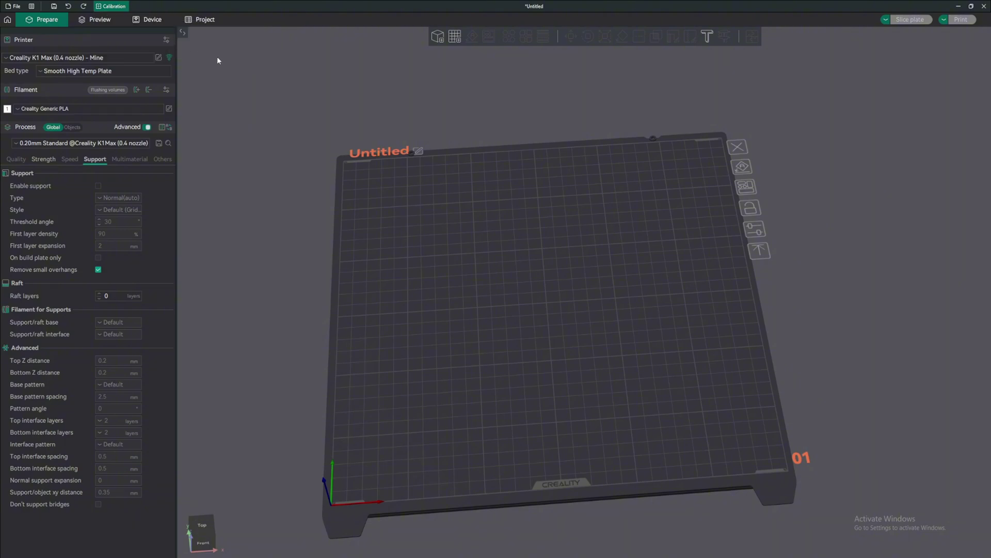
Open the Creality Generic PLA material settings and inspect its 0.98 flow ratio.
click(167, 108)
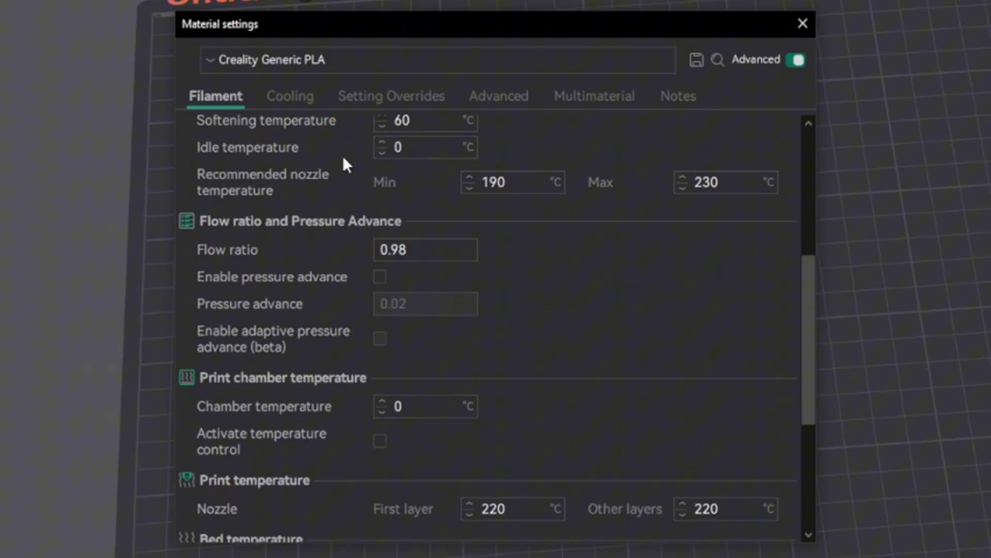
scroll(343, 157, down, 2)
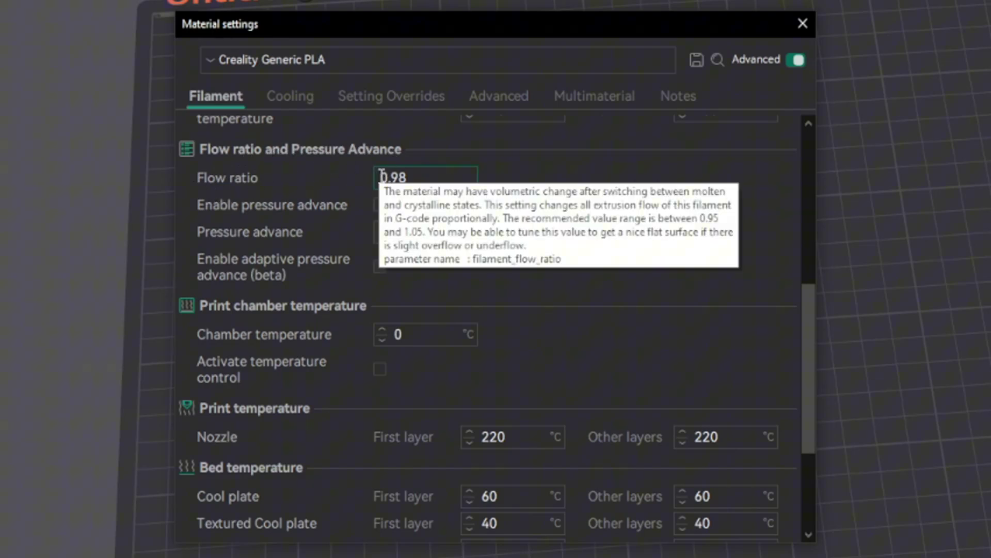
drag(377, 178, 436, 175)
click(517, 177)
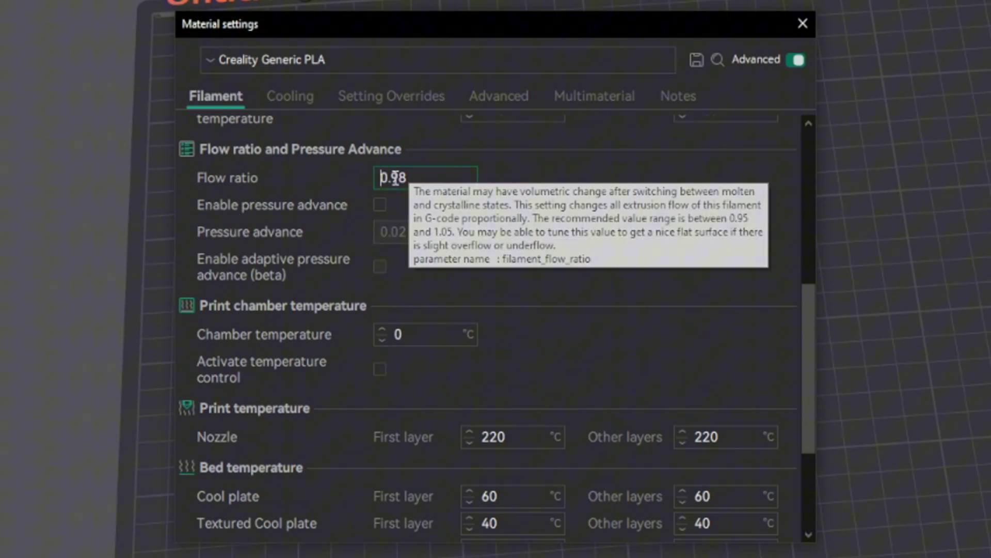
drag(379, 182, 436, 181)
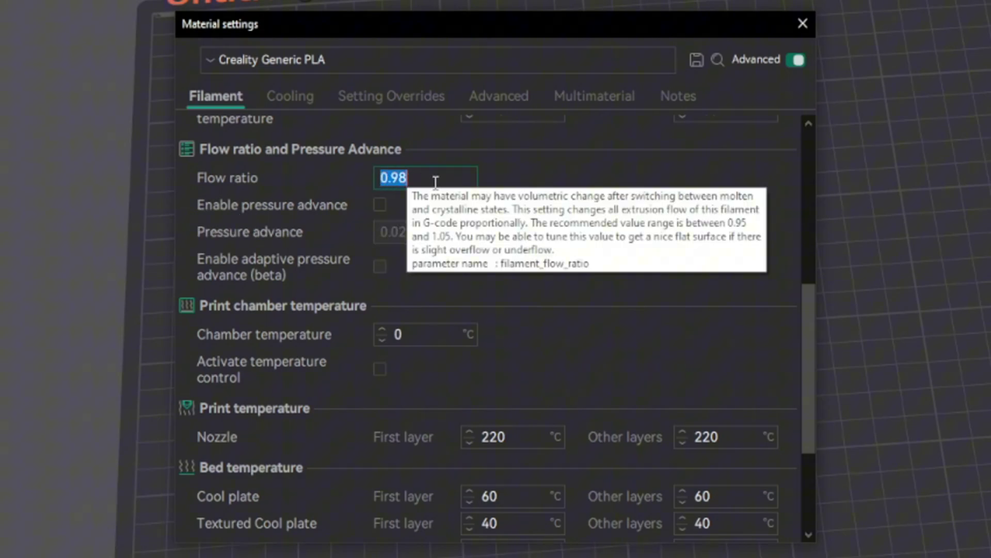
click(534, 219)
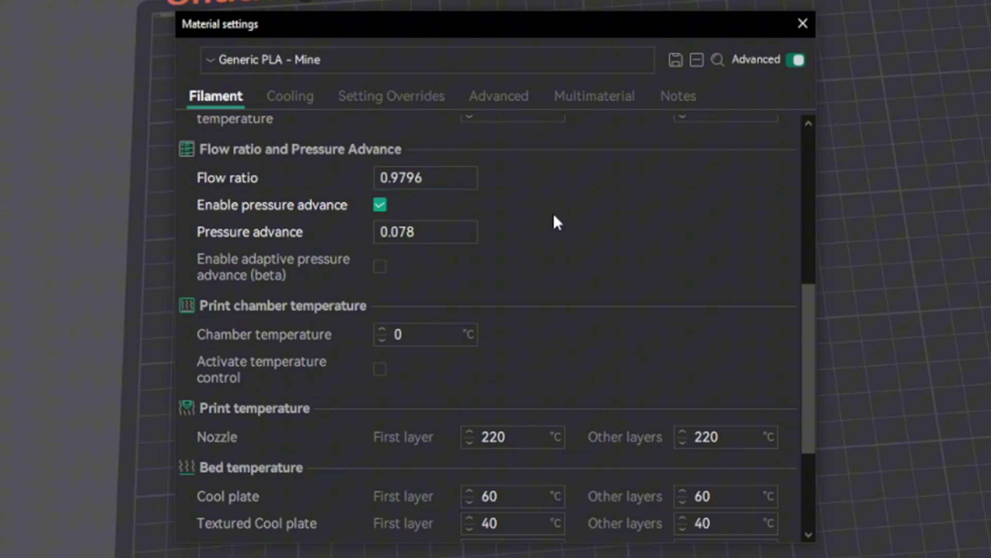
Check Generic PLA - Mine's flow ratio 0.9796 and pressure advance 0.078 without changing them.
drag(424, 178, 380, 178)
click(542, 173)
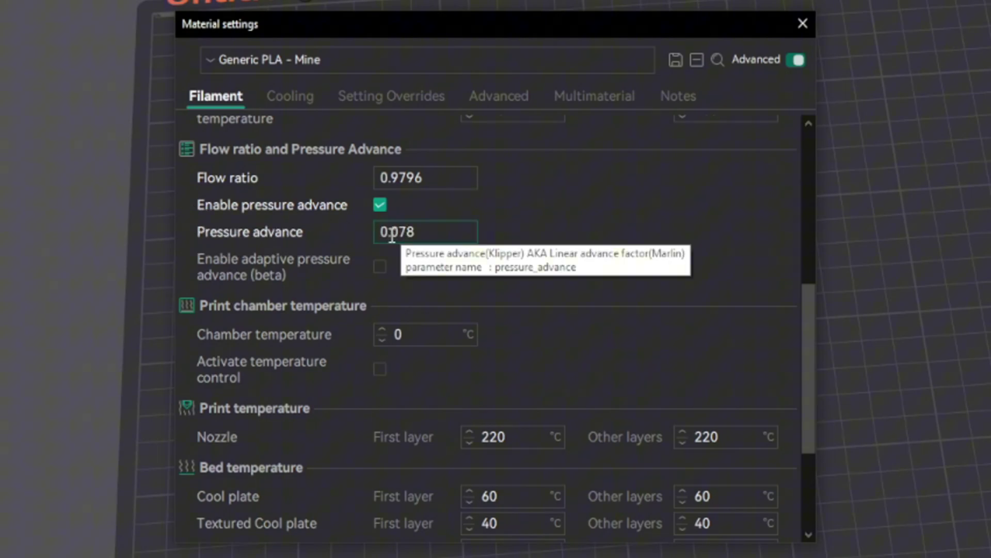
drag(390, 233, 495, 226)
click(518, 228)
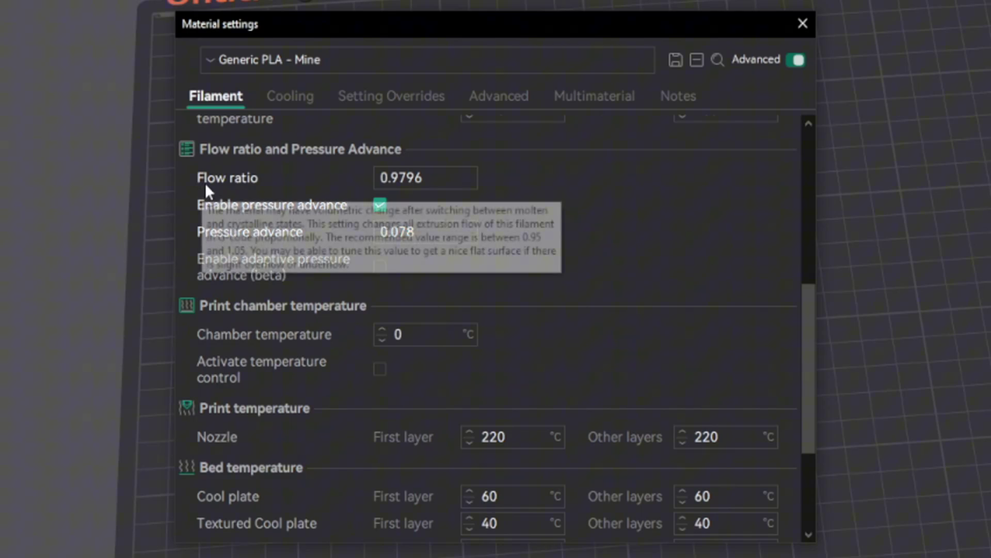
double_click(446, 228)
click(497, 204)
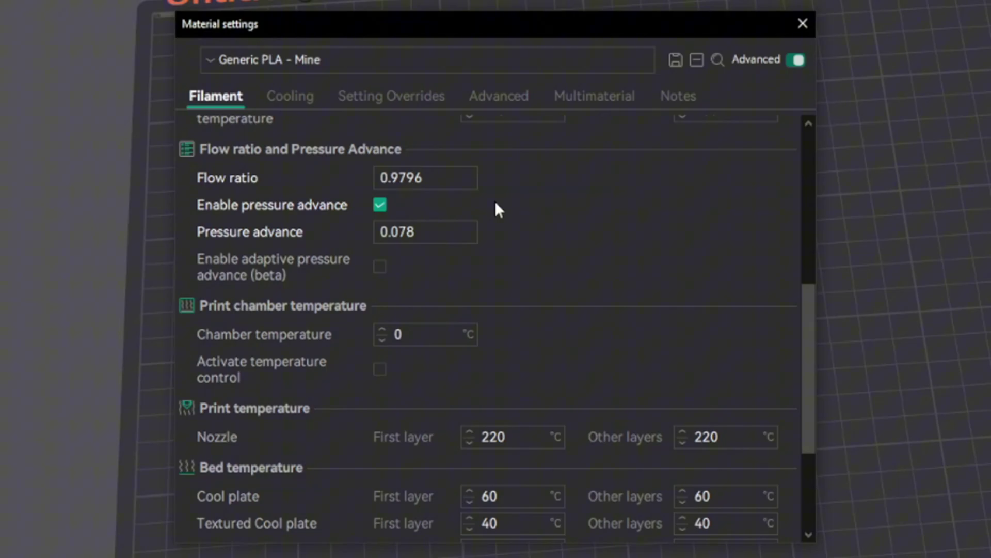